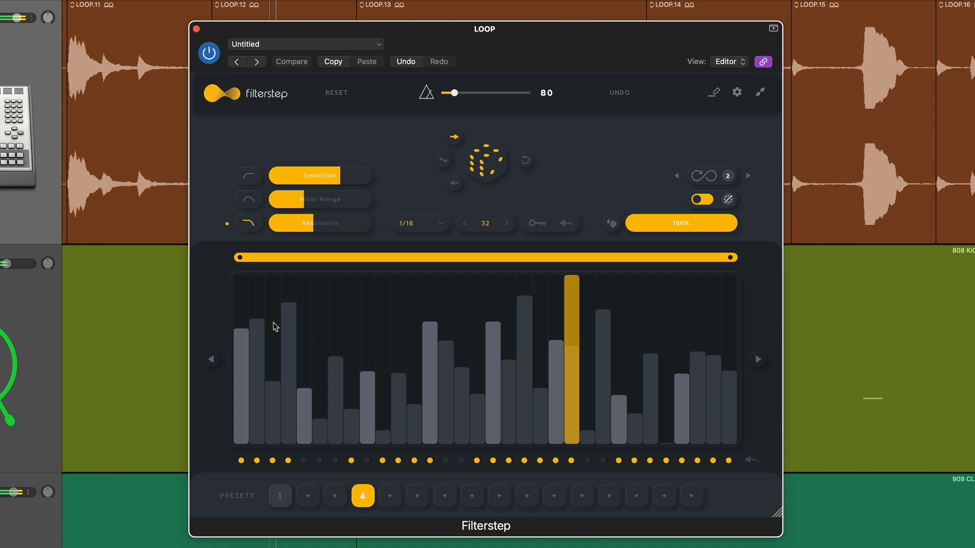
Try the high-pass and band-pass filter types, return to low-pass, and look through the quantization options, keeping 1/16.
{"action": "left_click", "coordinate": [249, 176]}
{"action": "left_click", "coordinate": [249, 199]}
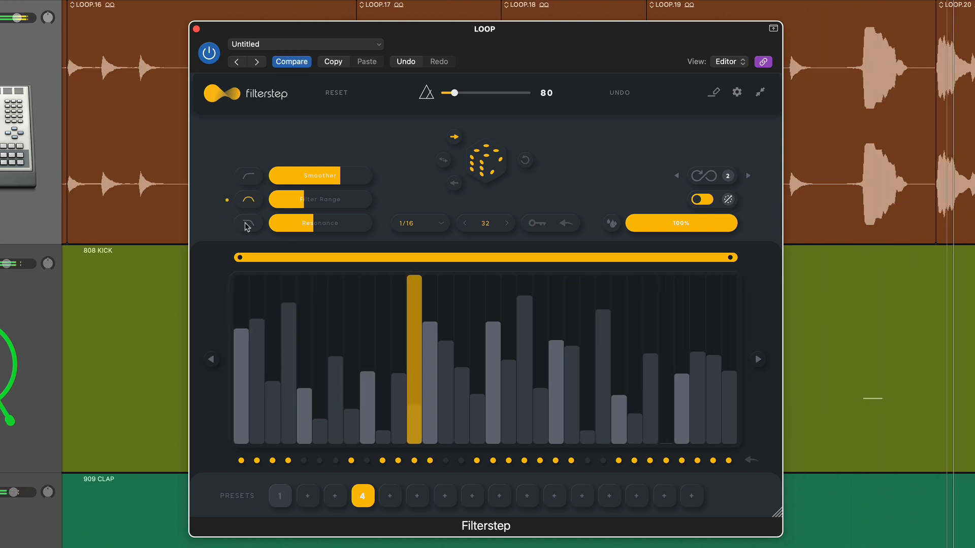
{"action": "left_click", "coordinate": [247, 224]}
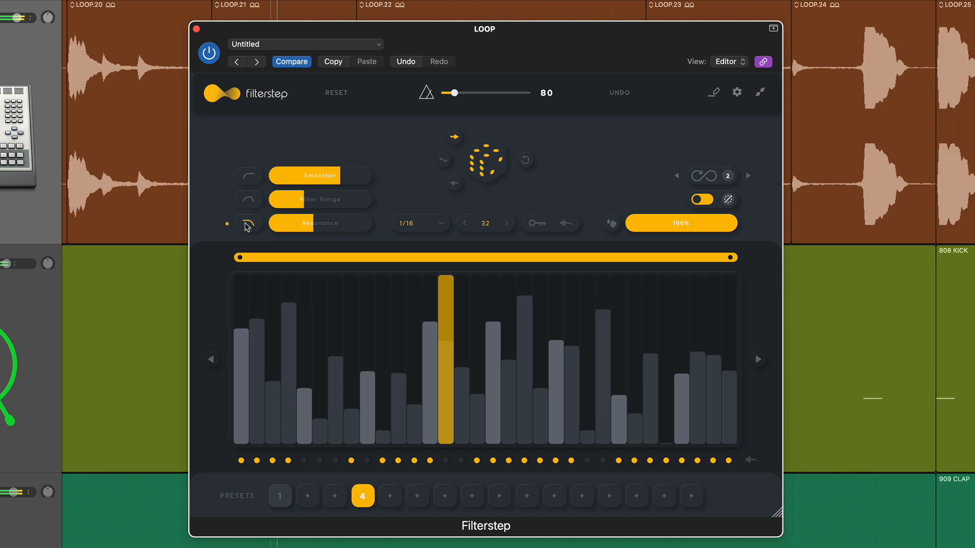
{"action": "left_click", "coordinate": [408, 224]}
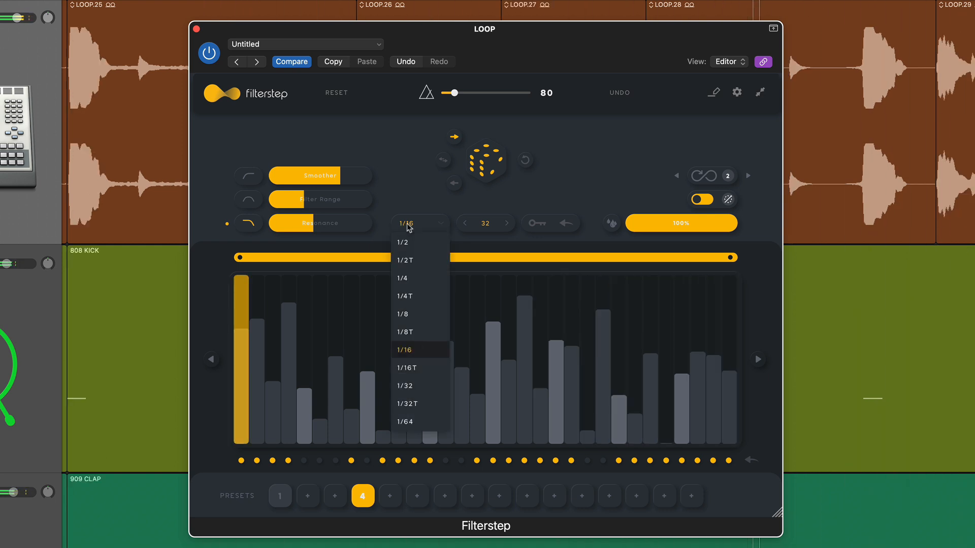
{"action": "left_click", "coordinate": [408, 226]}
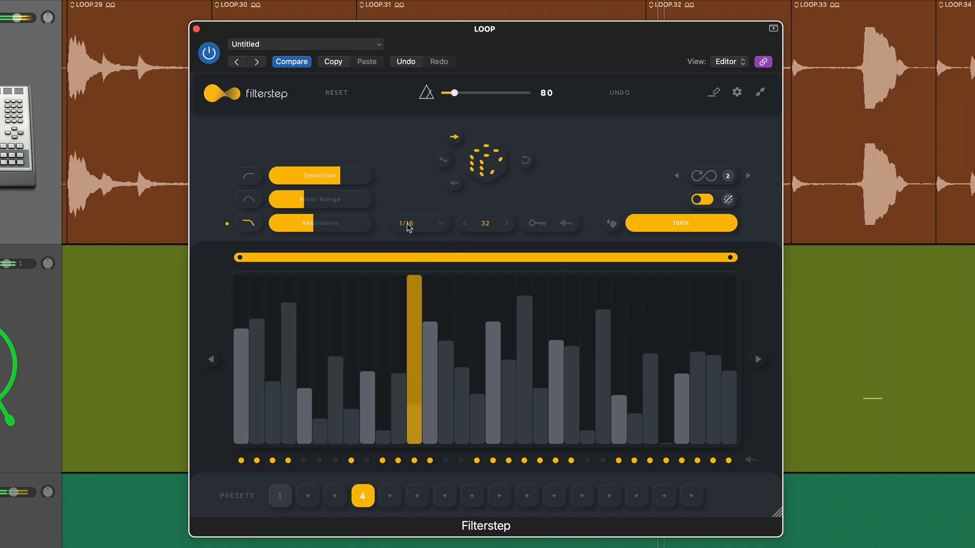
Lower Resonance to about a third, raise Filter Range to about two fifths, and randomize the step pattern several times.
{"action": "left_click_drag", "start_coordinate": [276, 226], "coordinate": [313, 206]}
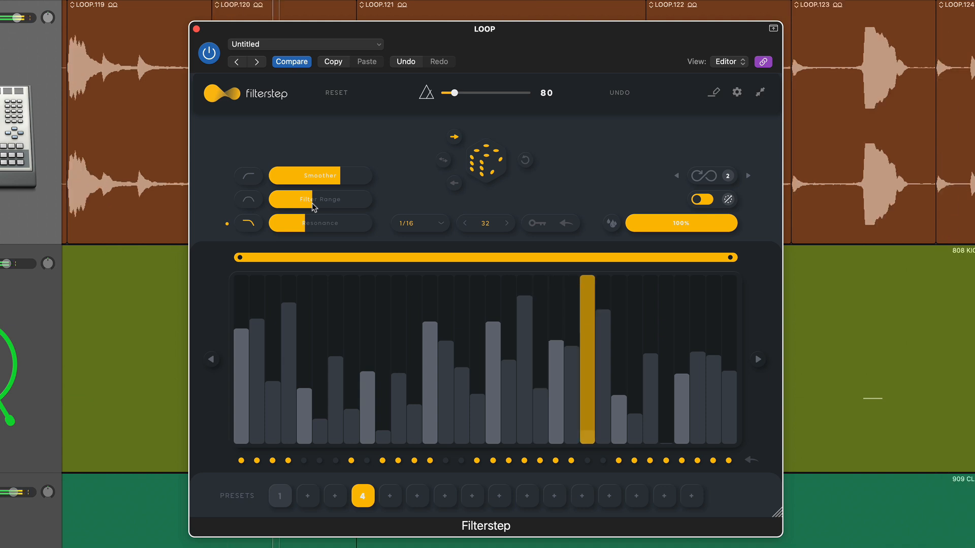
{"action": "left_click", "coordinate": [490, 164]}
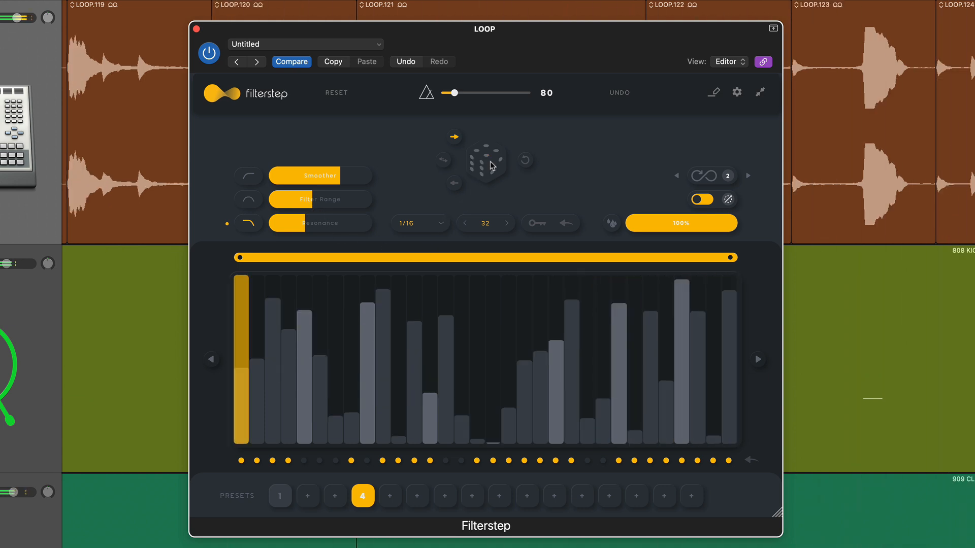
{"action": "left_click", "coordinate": [492, 170]}
{"action": "left_click", "coordinate": [498, 177]}
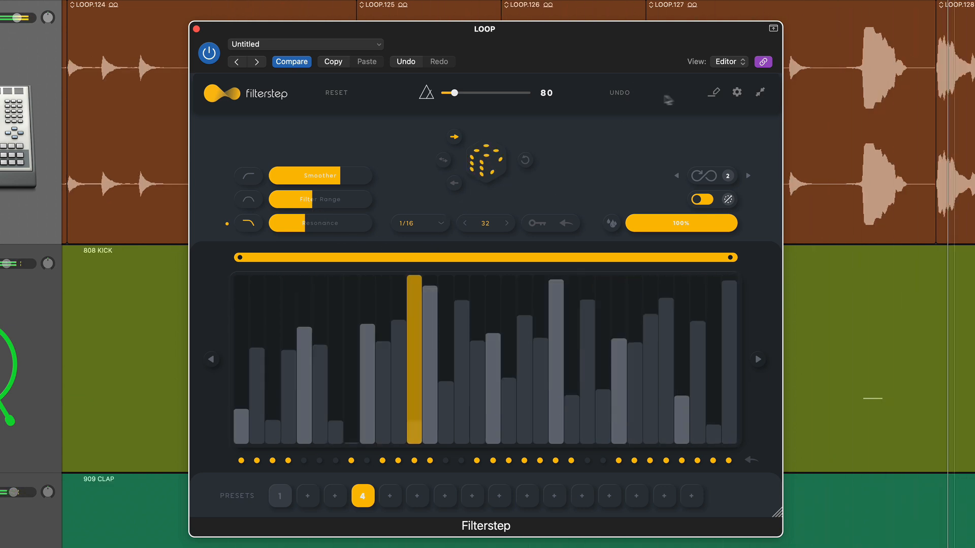
{"action": "left_click", "coordinate": [737, 92]}
{"action": "left_click", "coordinate": [736, 91]}
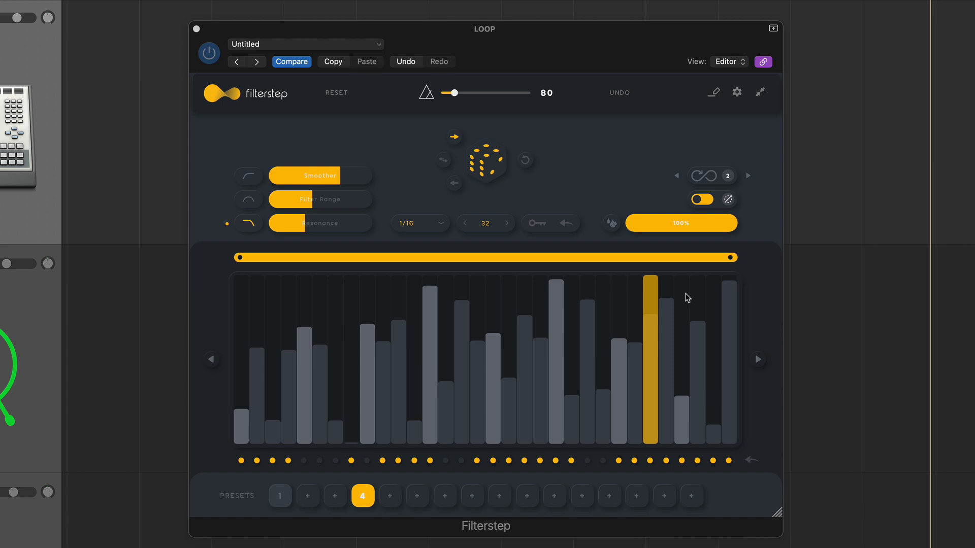
Set Smoother and Filter Range to just over half with the low-pass filter, and randomize the step pattern.
{"action": "left_click", "coordinate": [249, 196]}
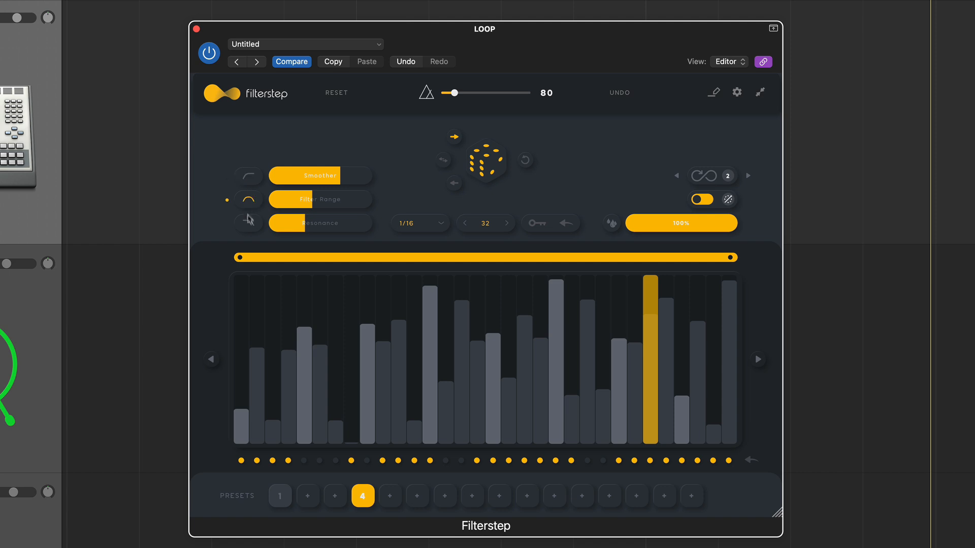
{"action": "left_click_drag", "start_coordinate": [343, 175], "coordinate": [306, 229]}
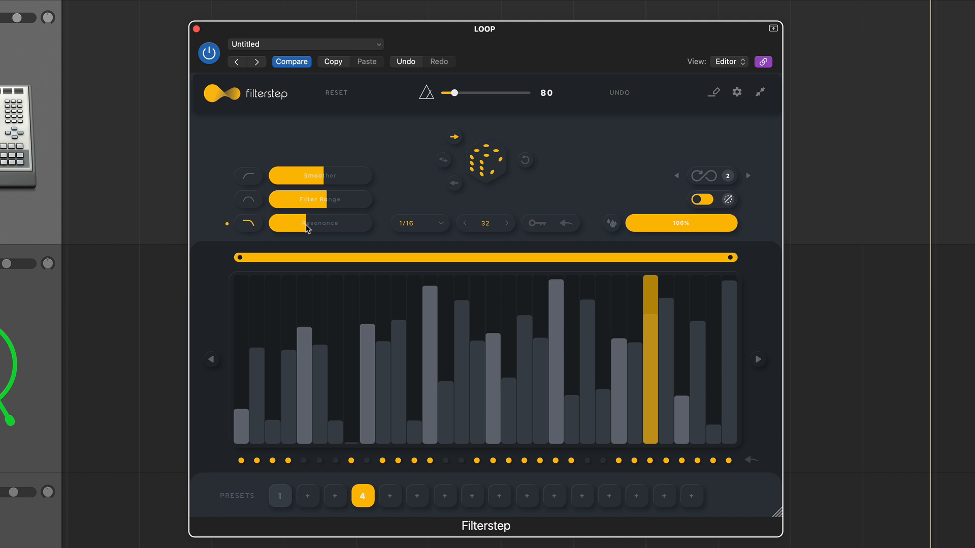
{"action": "left_click", "coordinate": [483, 162]}
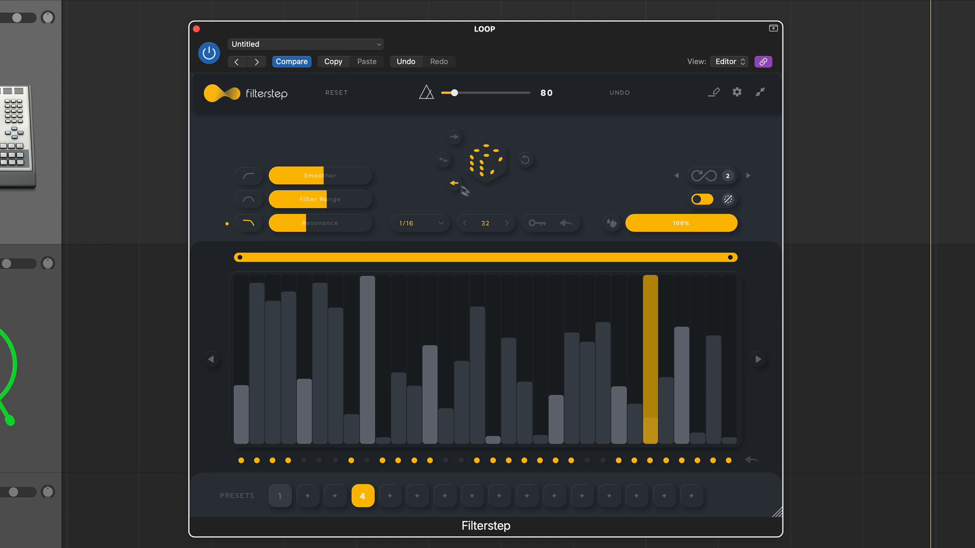
Try a sequence length of 33, restore it to 32, and look through the quantization options, keeping 1/16.
{"action": "left_click", "coordinate": [508, 224]}
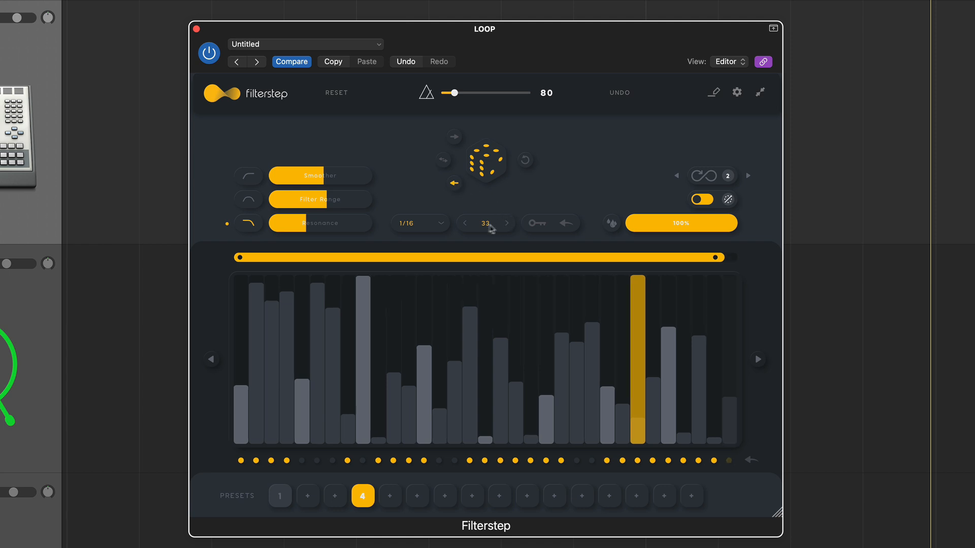
{"action": "left_click", "coordinate": [463, 225]}
{"action": "left_click", "coordinate": [412, 225]}
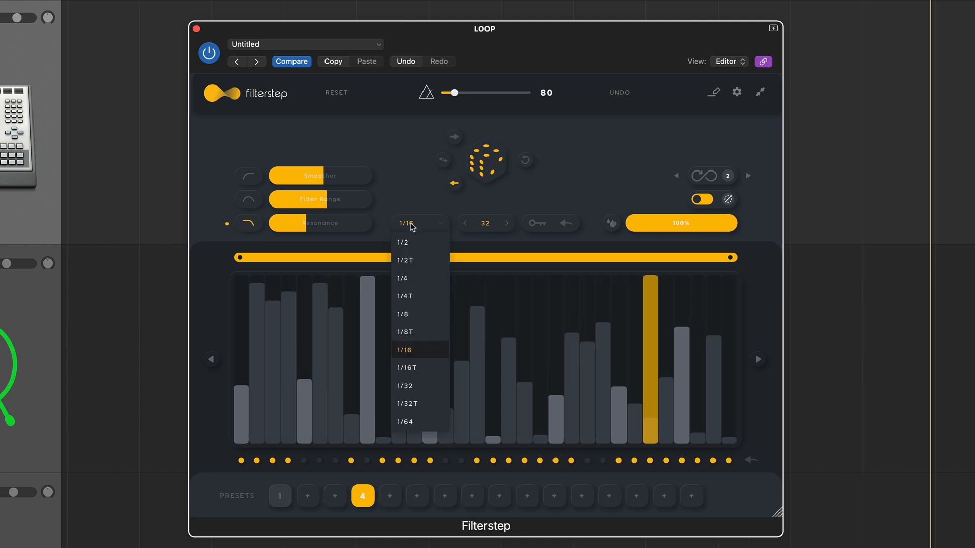
{"action": "left_click", "coordinate": [412, 225]}
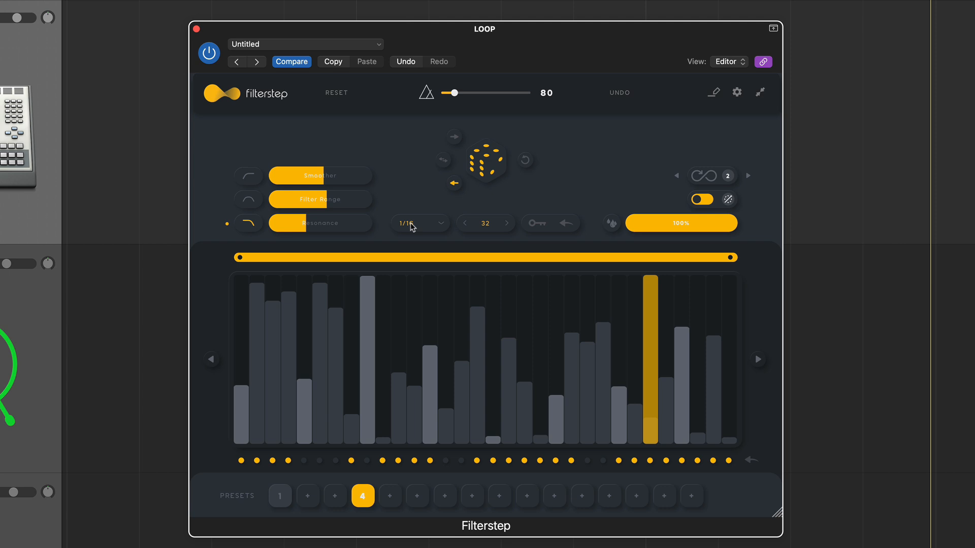
Lock steps 18 to 20 of the sequence individually, and clear all the step locks.
{"action": "left_click", "coordinate": [534, 223]}
{"action": "left_click", "coordinate": [504, 442]}
{"action": "left_click", "coordinate": [522, 441]}
{"action": "left_click", "coordinate": [538, 441]}
{"action": "left_click", "coordinate": [526, 397]}
{"action": "left_click", "coordinate": [524, 440]}
{"action": "left_click", "coordinate": [566, 224]}
Set the dry/wet mix to 55% and switch the effect's bypass state off and back on.
{"action": "left_click_drag", "start_coordinate": [713, 227], "coordinate": [686, 222]}
{"action": "left_click", "coordinate": [707, 201]}
{"action": "left_click", "coordinate": [708, 202]}
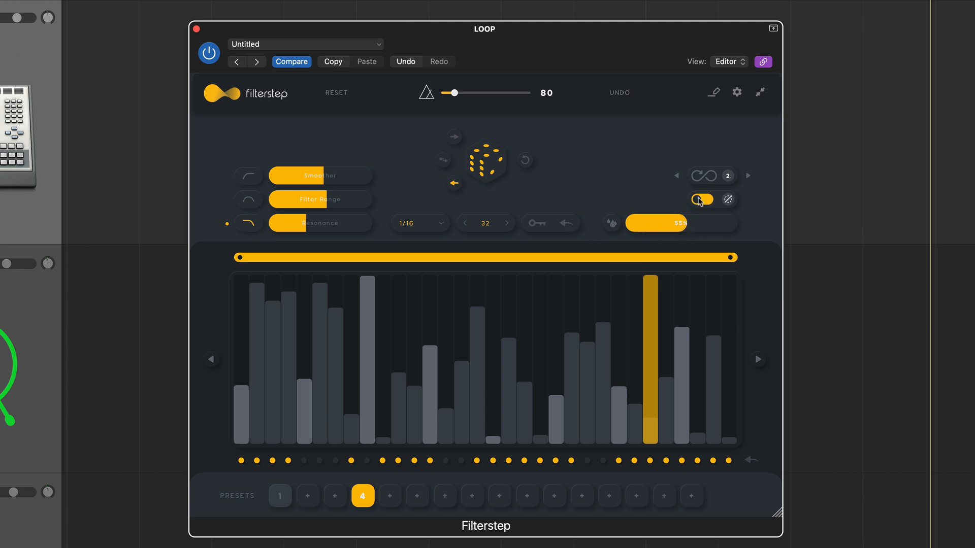
{"action": "left_click", "coordinate": [709, 201]}
{"action": "left_click", "coordinate": [702, 202]}
Reduce the infinity number to 1 and toggle the infinity randomization mode.
{"action": "left_click", "coordinate": [677, 176]}
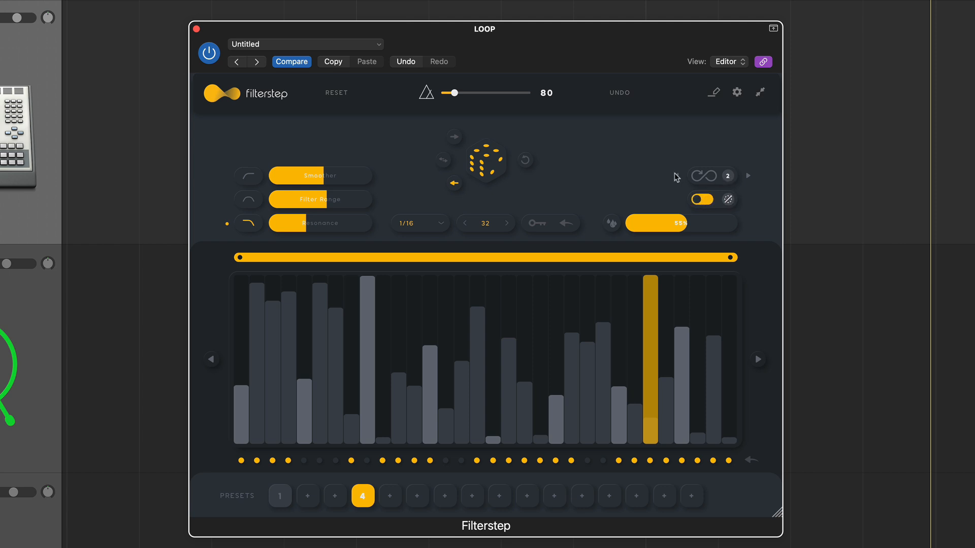
{"action": "left_click", "coordinate": [709, 180]}
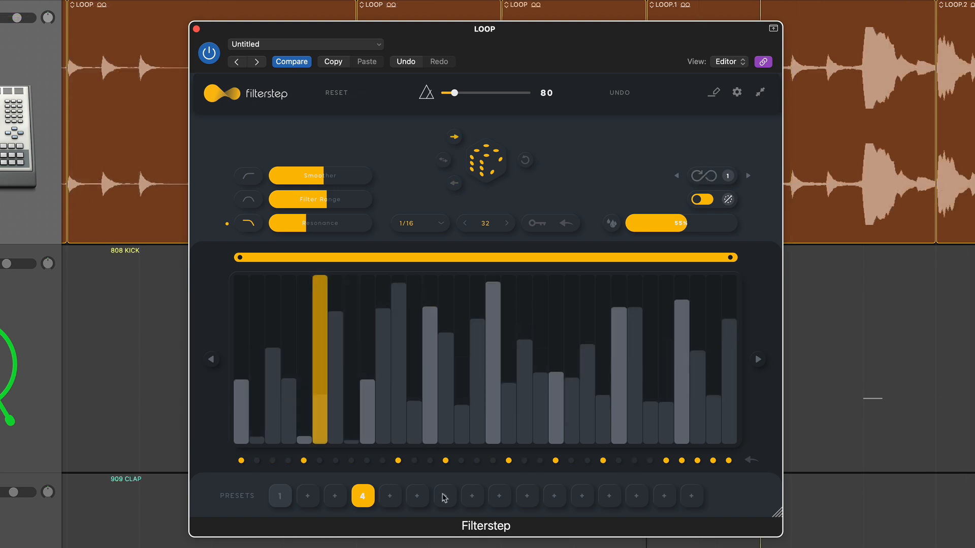
Draw a smooth curve across the step bars and limit the loop range to the first seven steps.
{"action": "mouse_move", "coordinate": [264, 368]}
{"action": "left_mouse_down"}
{"action": "mouse_move", "coordinate": [487, 375]}
{"action": "mouse_move", "coordinate": [671, 429]}
{"action": "mouse_move", "coordinate": [735, 339]}
{"action": "left_mouse_up"}
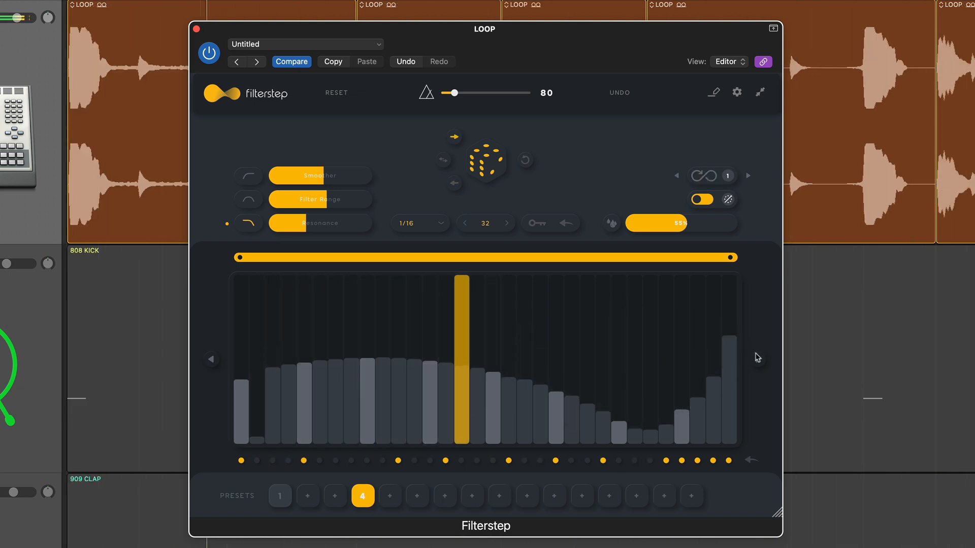
{"action": "left_click_drag", "start_coordinate": [731, 258], "coordinate": [353, 265]}
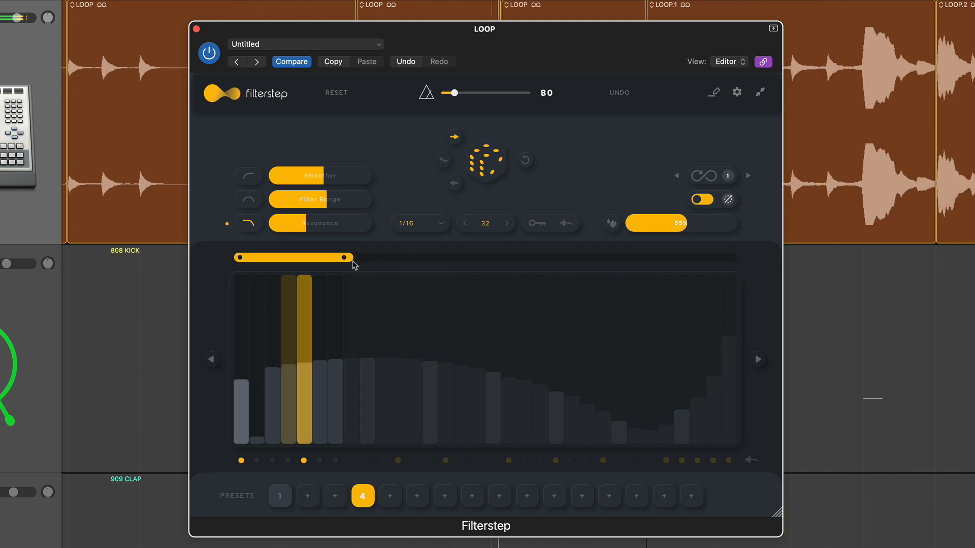
Shift the step pattern later in the sequence, and shift it part of the way back.
{"action": "left_click", "coordinate": [760, 358]}
{"action": "left_click", "coordinate": [760, 358]}
{"action": "left_click", "coordinate": [760, 358]}
{"action": "left_click", "coordinate": [760, 361]}
{"action": "left_click", "coordinate": [760, 361]}
{"action": "left_click", "coordinate": [760, 360]}
{"action": "left_click", "coordinate": [760, 360]}
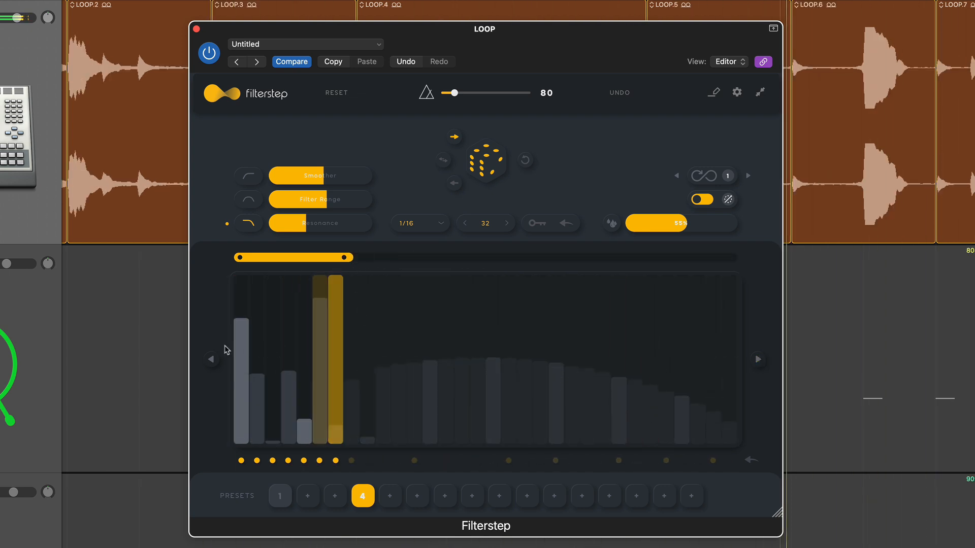
{"action": "left_click", "coordinate": [213, 361]}
{"action": "left_click", "coordinate": [212, 360]}
{"action": "left_click", "coordinate": [213, 361]}
{"action": "left_click", "coordinate": [213, 361]}
{"action": "left_click", "coordinate": [213, 361]}
{"action": "left_click", "coordinate": [213, 360]}
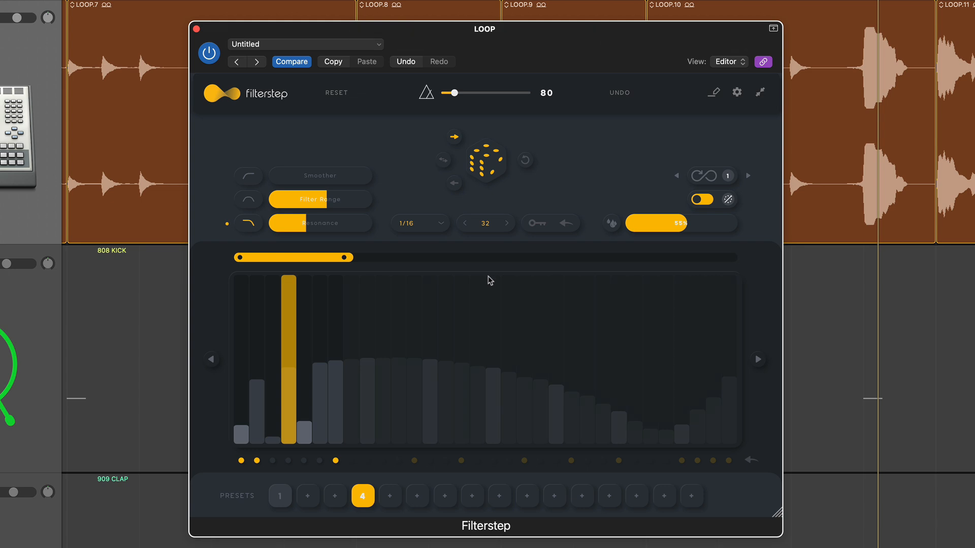
Redraw the first seven step bars so they rise from a low second step, keeping only steps 1, 4 and 7 active.
{"action": "mouse_move", "coordinate": [242, 305]}
{"action": "left_mouse_down"}
{"action": "mouse_move", "coordinate": [318, 331]}
{"action": "mouse_move", "coordinate": [340, 327]}
{"action": "left_mouse_up"}
{"action": "left_click", "coordinate": [319, 460]}
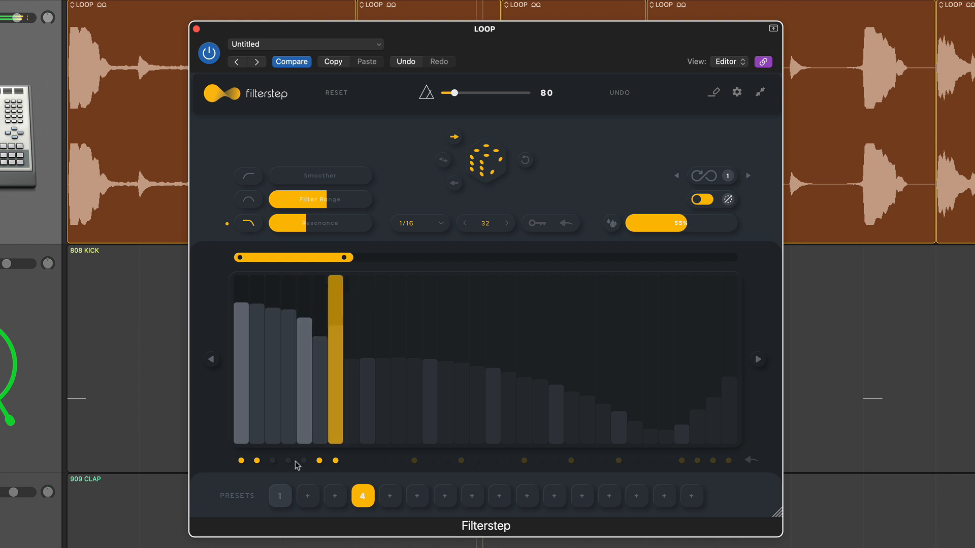
{"action": "left_click", "coordinate": [288, 461]}
{"action": "left_click", "coordinate": [319, 461]}
{"action": "left_click", "coordinate": [257, 460]}
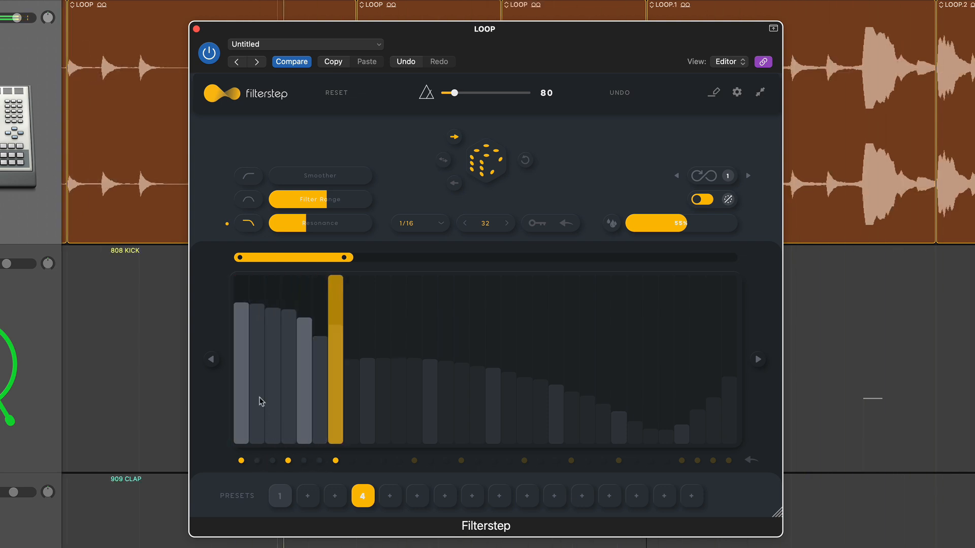
{"action": "left_click_drag", "start_coordinate": [260, 397], "coordinate": [316, 328]}
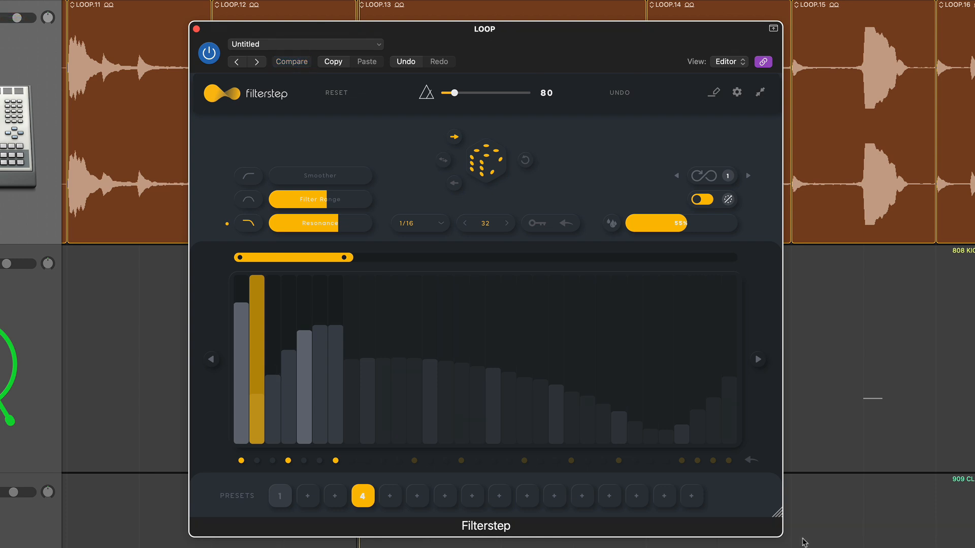
Store the pattern looping over the first 16 steps as preset 3, and a variation with lowered middle bars as preset 2.
{"action": "left_click_drag", "start_coordinate": [347, 257], "coordinate": [483, 257]}
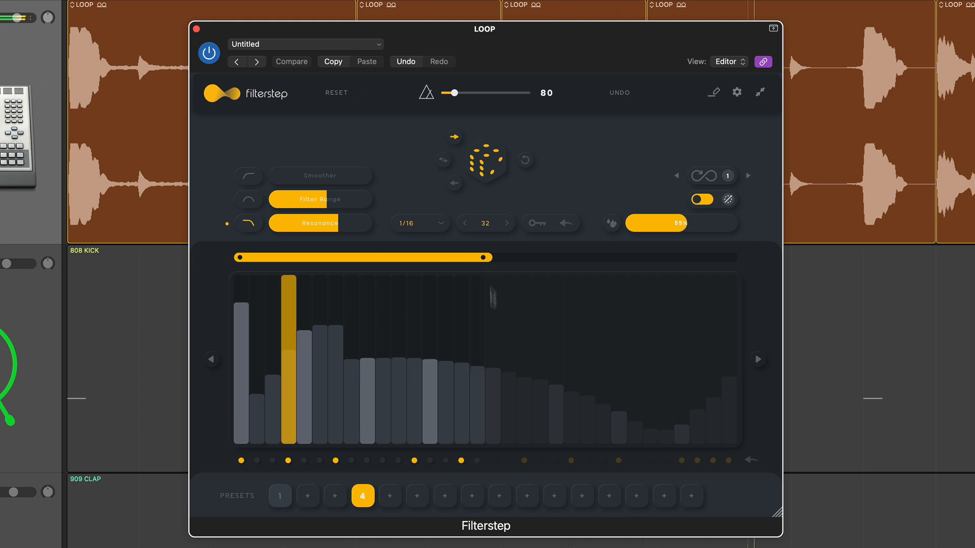
{"action": "left_click", "coordinate": [335, 496]}
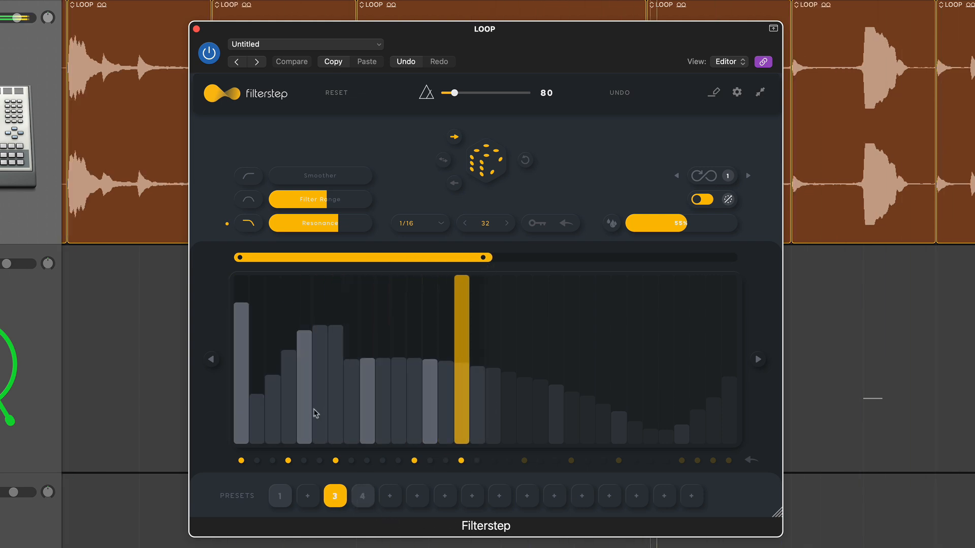
{"action": "left_click_drag", "start_coordinate": [314, 413], "coordinate": [436, 440]}
{"action": "left_click", "coordinate": [307, 496]}
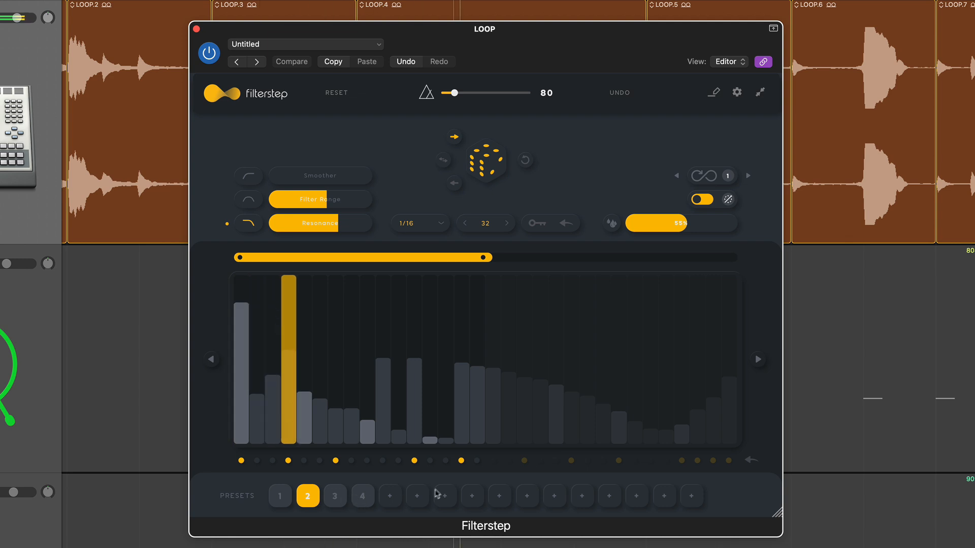
Review the saved preset list and the MIDI CC mapping settings, closing each one.
{"action": "left_click", "coordinate": [716, 93]}
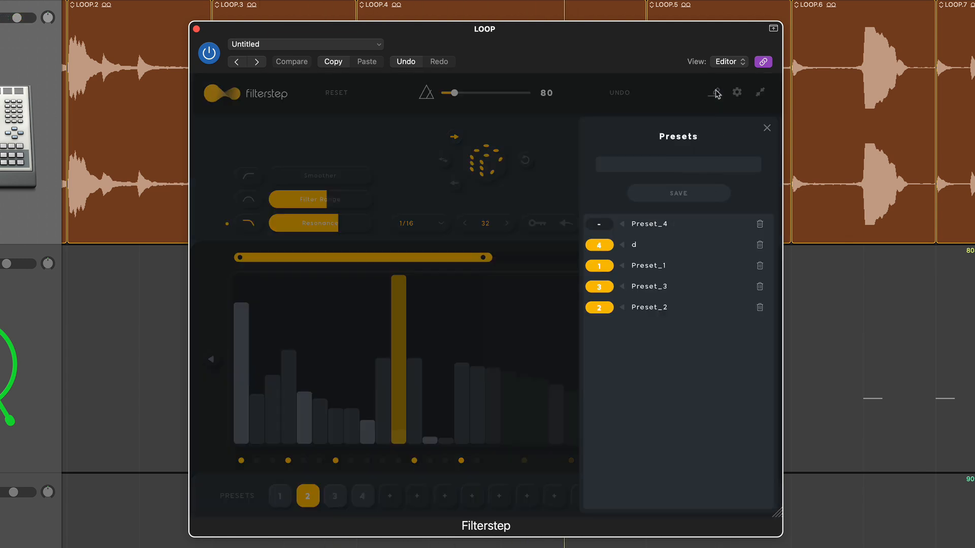
{"action": "left_click", "coordinate": [716, 93]}
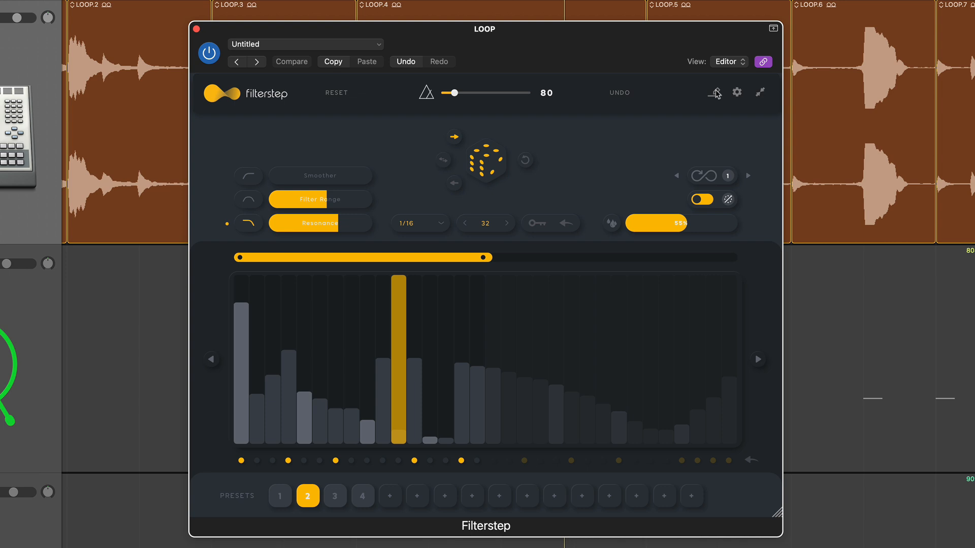
{"action": "left_click", "coordinate": [737, 93]}
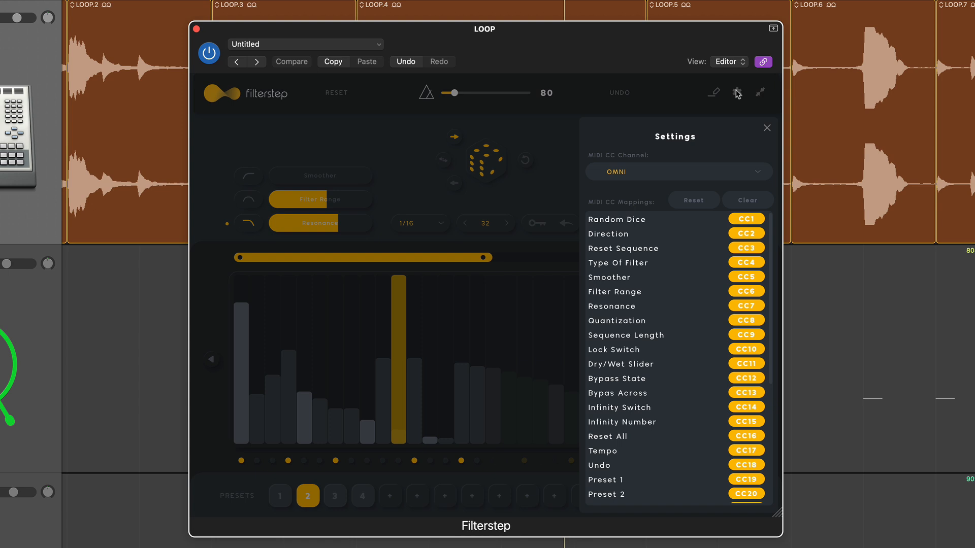
{"action": "left_click", "coordinate": [737, 93]}
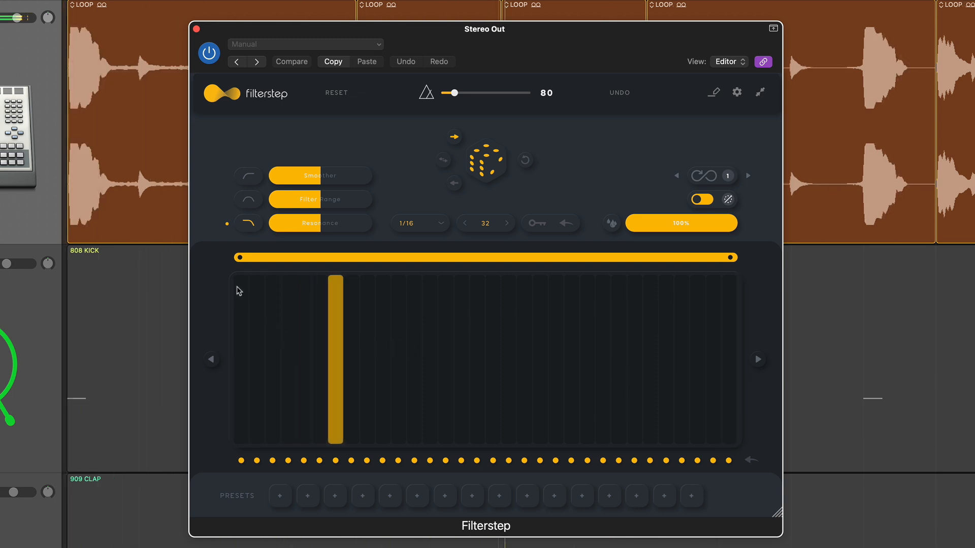
In the Stereo Out instance, draw a descending ramp across all the steps and set the sequence length to 16.
{"action": "mouse_move", "coordinate": [235, 288]}
{"action": "left_mouse_down"}
{"action": "mouse_move", "coordinate": [385, 353]}
{"action": "mouse_move", "coordinate": [726, 441]}
{"action": "left_mouse_up"}
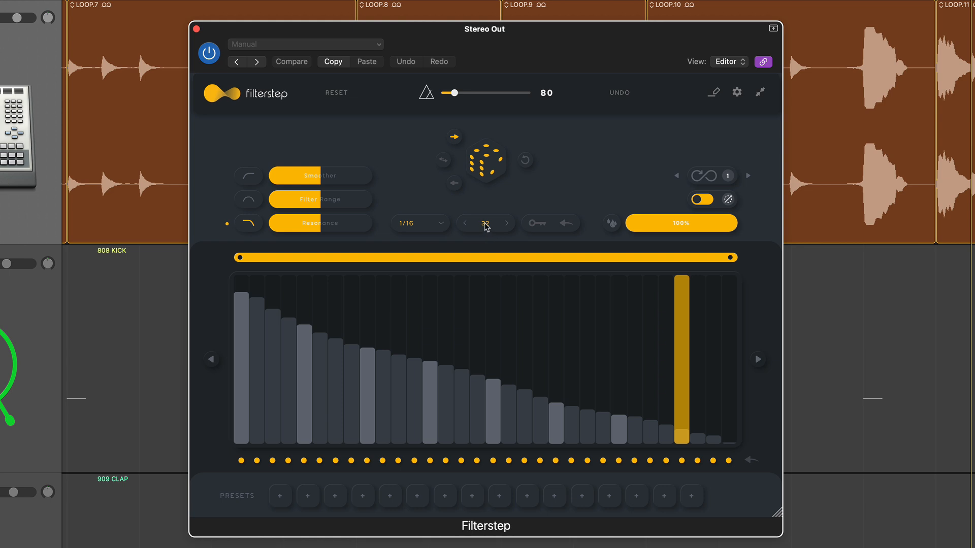
{"action": "left_click_drag", "start_coordinate": [486, 227], "coordinate": [483, 263]}
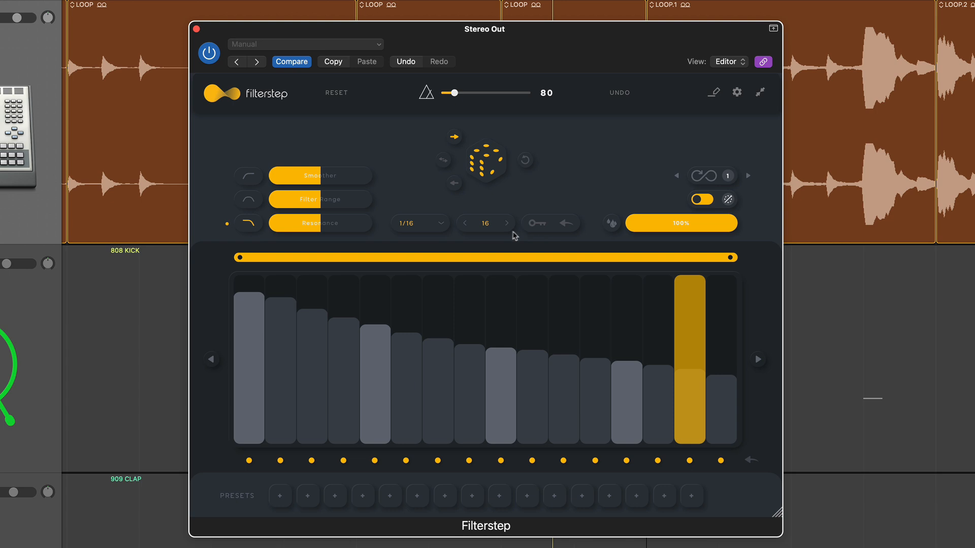
Shorten the sequence length to 4 steps and set the quantization to 1/4.
{"action": "left_click_drag", "start_coordinate": [486, 226], "coordinate": [483, 251]}
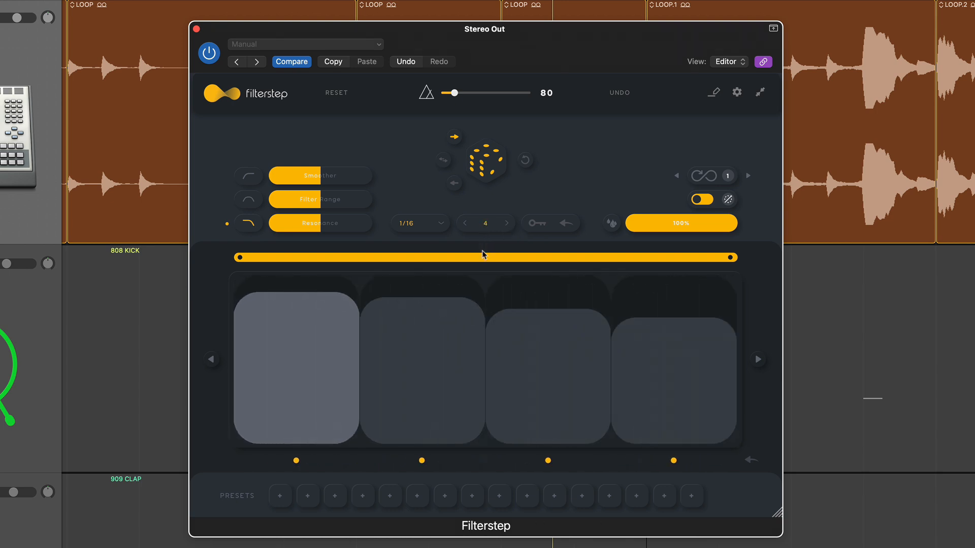
{"action": "left_click", "coordinate": [414, 227]}
{"action": "left_click", "coordinate": [411, 279]}
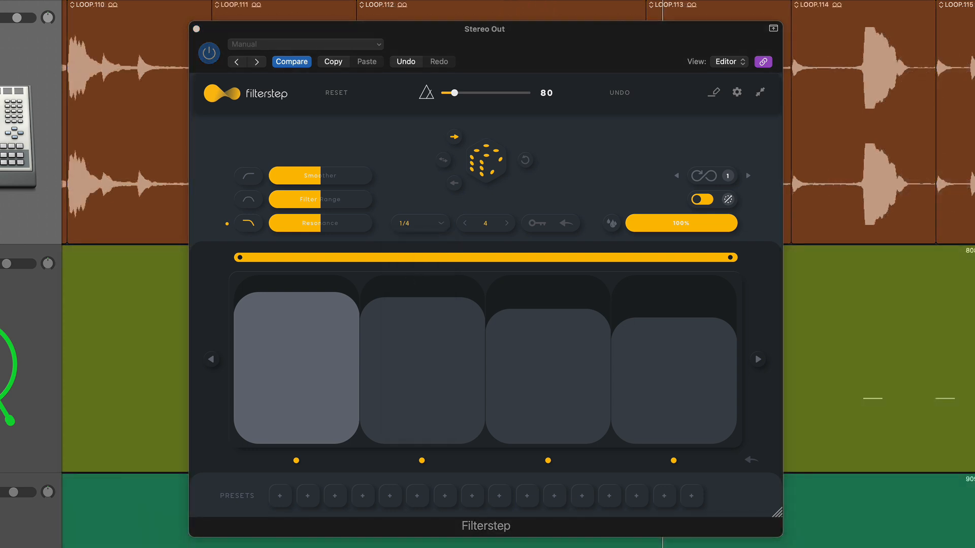
Start playback and draw an ascending ramp across the four steps of the sequence.
{"action": "key", "text": "space"}
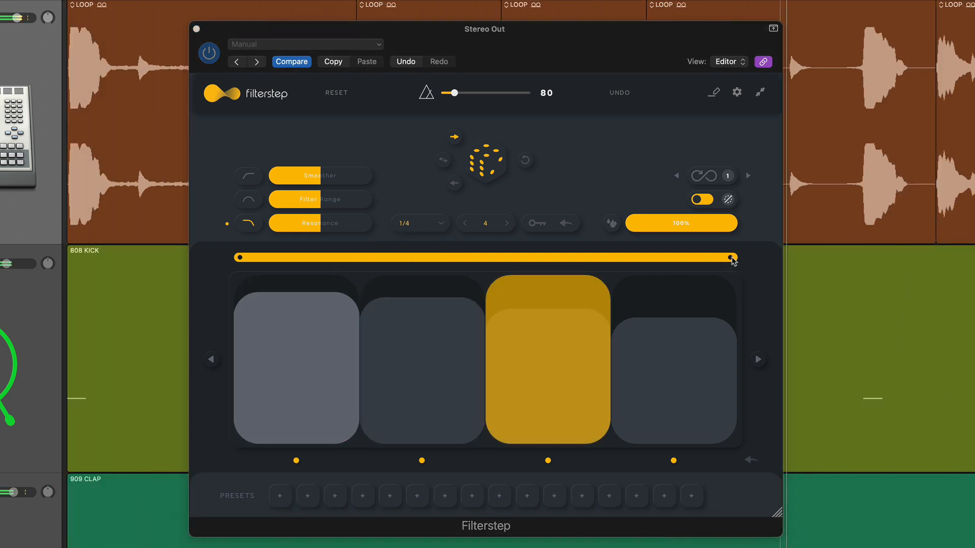
{"action": "mouse_move", "coordinate": [730, 260]}
{"action": "left_mouse_down"}
{"action": "mouse_move", "coordinate": [700, 270]}
{"action": "mouse_move", "coordinate": [487, 274]}
{"action": "mouse_move", "coordinate": [741, 263]}
{"action": "left_mouse_up"}
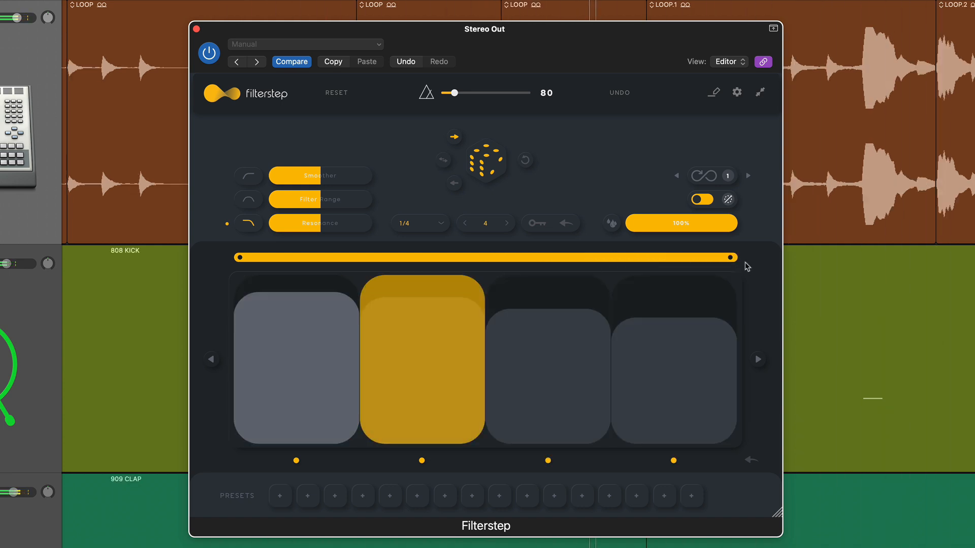
{"action": "mouse_move", "coordinate": [320, 381]}
{"action": "left_mouse_down"}
{"action": "mouse_move", "coordinate": [269, 406]}
{"action": "mouse_move", "coordinate": [512, 374]}
{"action": "mouse_move", "coordinate": [644, 322]}
{"action": "mouse_move", "coordinate": [646, 303]}
{"action": "left_mouse_up"}
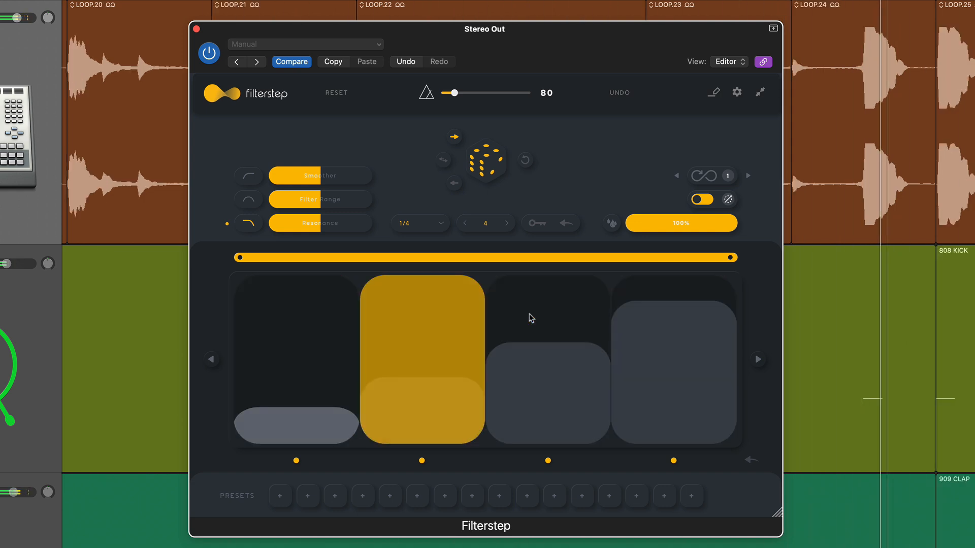
Sweep the Resonance up close to maximum and back down below half, and raise the Smoother.
{"action": "left_click_drag", "start_coordinate": [361, 225], "coordinate": [363, 224]}
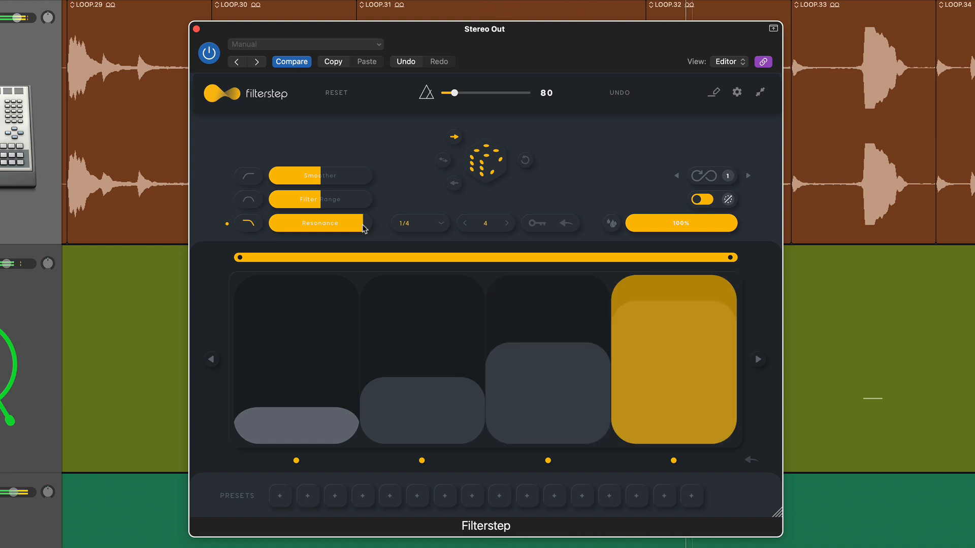
{"action": "left_click_drag", "start_coordinate": [362, 227], "coordinate": [318, 227]}
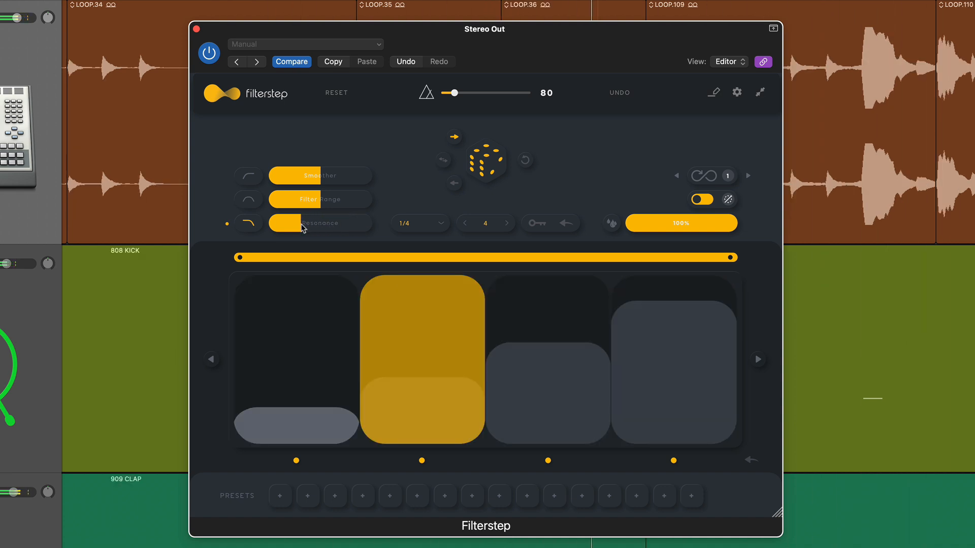
{"action": "left_click_drag", "start_coordinate": [320, 178], "coordinate": [375, 181]}
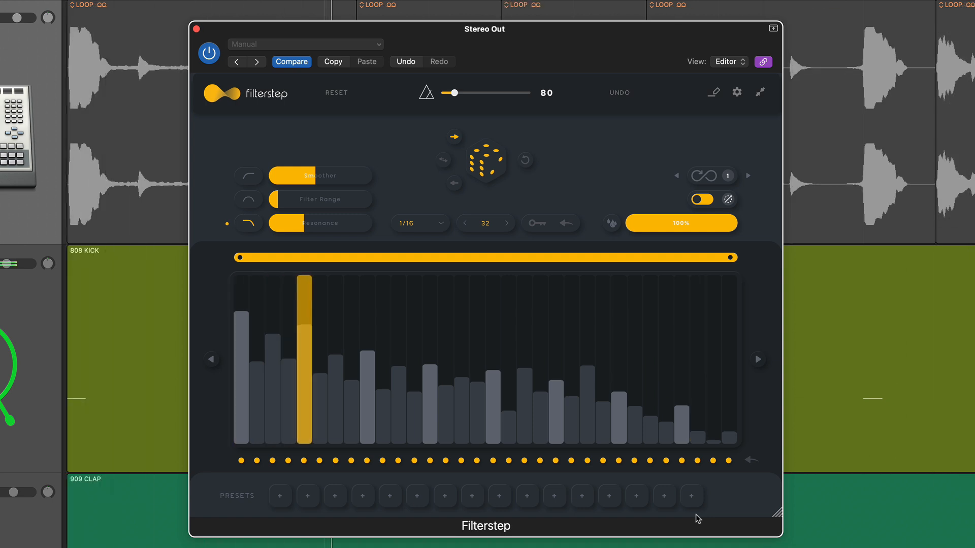
Alternate between the high-pass and low-pass filters on the 32-step pattern, raising the Resonance to about half and ending on low-pass.
{"action": "left_click", "coordinate": [248, 175]}
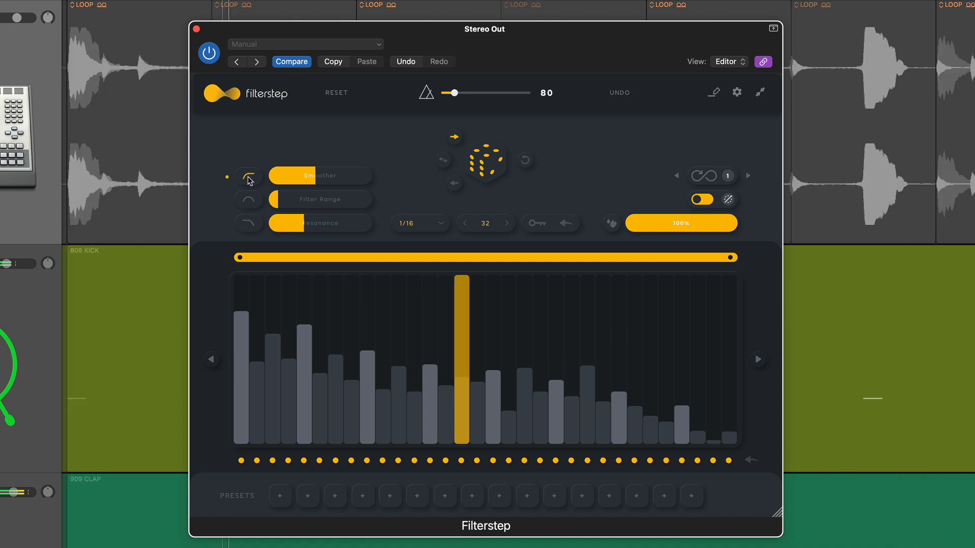
{"action": "left_click", "coordinate": [247, 225]}
{"action": "left_click_drag", "start_coordinate": [303, 225], "coordinate": [318, 226]}
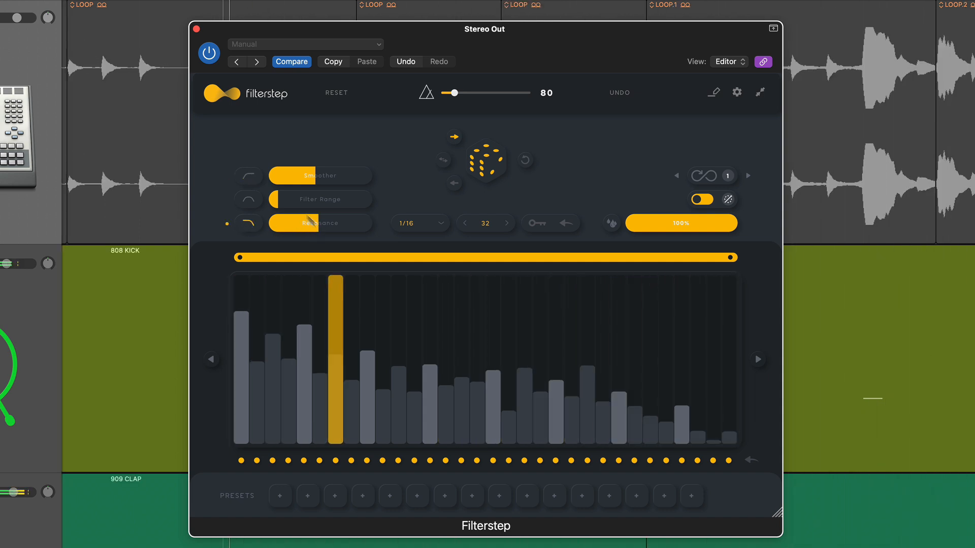
{"action": "left_click", "coordinate": [250, 177]}
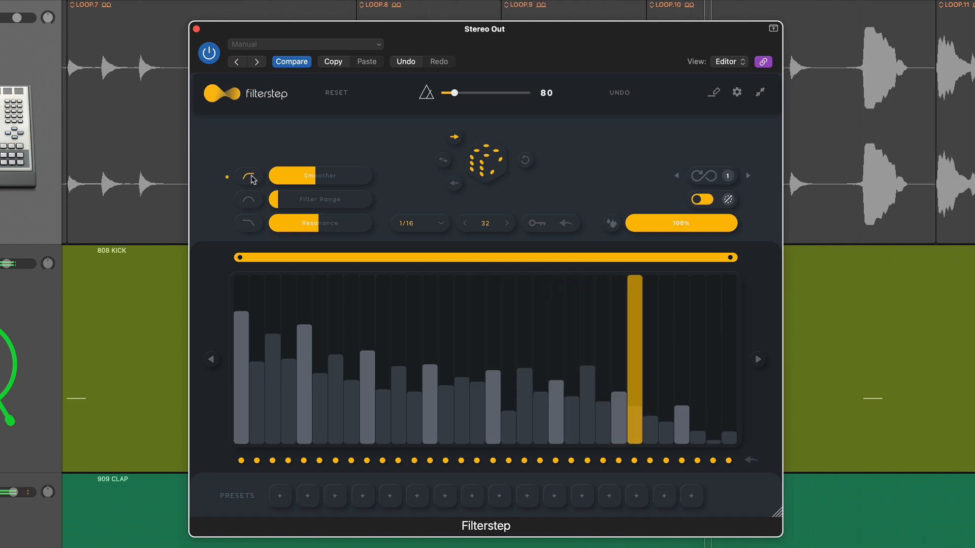
{"action": "left_click", "coordinate": [250, 225]}
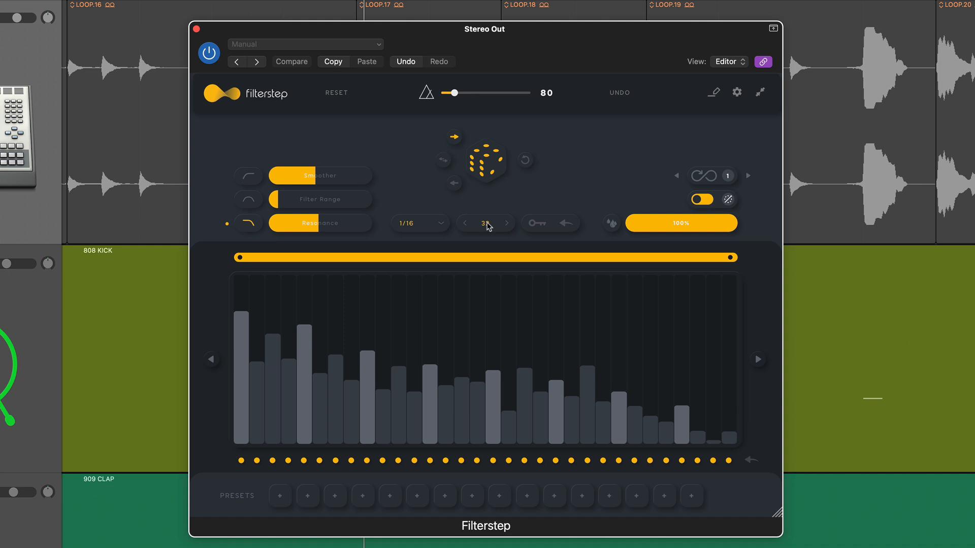
Set the quantization to 1/8 and the sequence length to 9, and play the sequence in the back-and-forth direction.
{"action": "left_click", "coordinate": [447, 227]}
{"action": "left_click", "coordinate": [428, 322]}
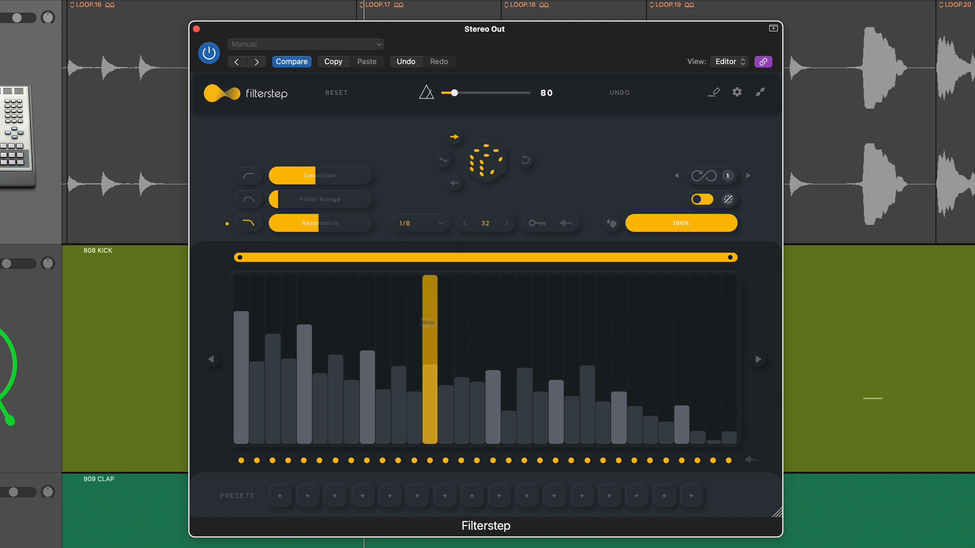
{"action": "left_click_drag", "start_coordinate": [486, 224], "coordinate": [485, 280]}
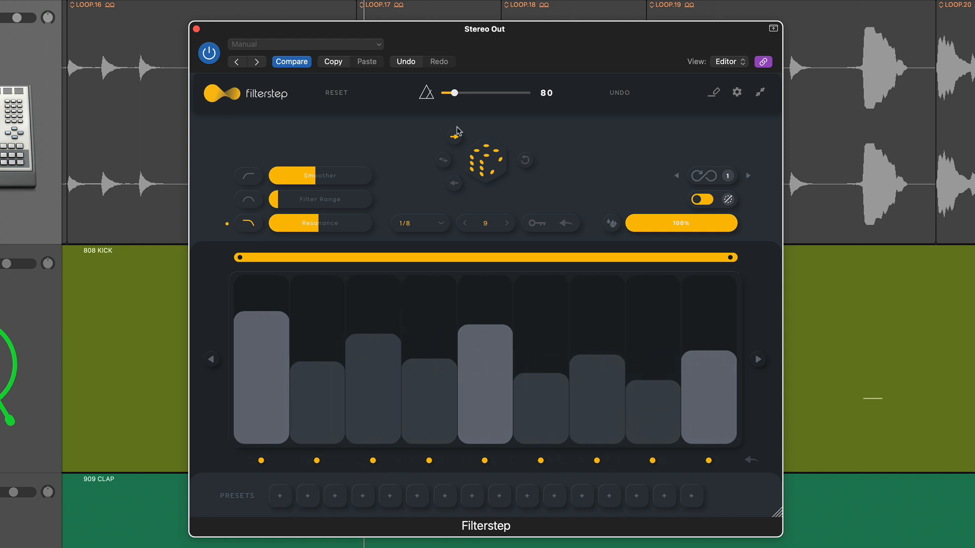
{"action": "left_click", "coordinate": [443, 159]}
{"action": "key", "text": "space"}
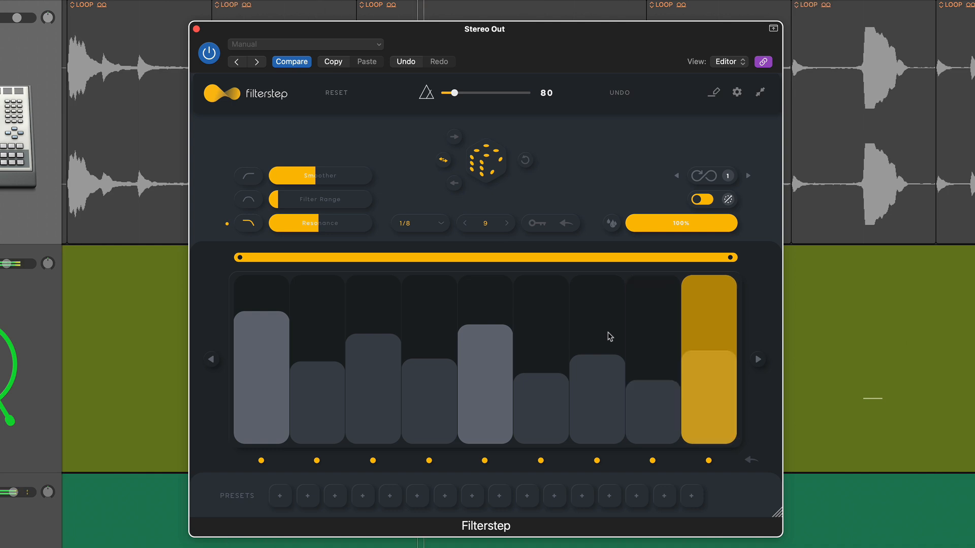
Raise the first bar, lower the fifth, seventh and eighth bars, and increase the Filter Range to about 40%.
{"action": "left_click_drag", "start_coordinate": [268, 319], "coordinate": [268, 282]}
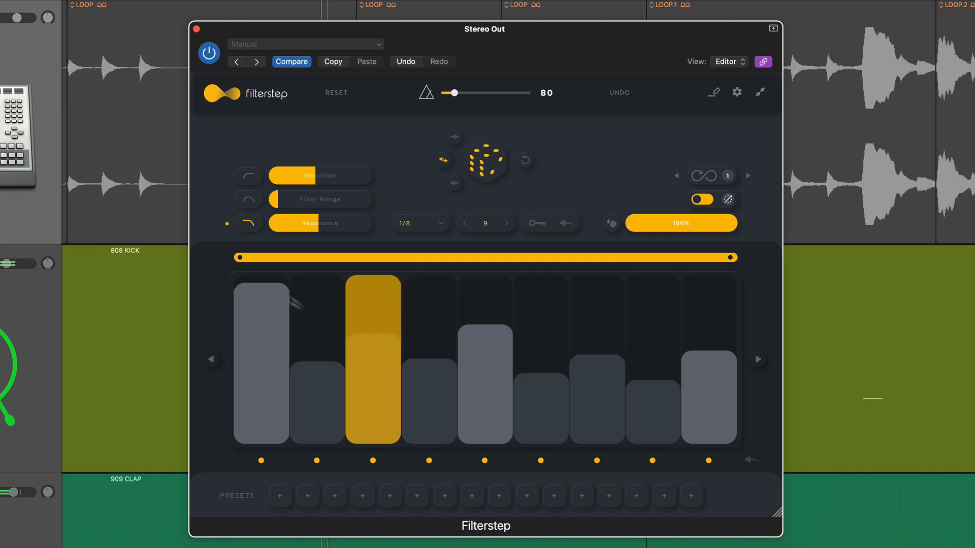
{"action": "left_click", "coordinate": [492, 335]}
{"action": "left_click_drag", "start_coordinate": [492, 336], "coordinate": [494, 351]}
{"action": "left_click", "coordinate": [608, 389]}
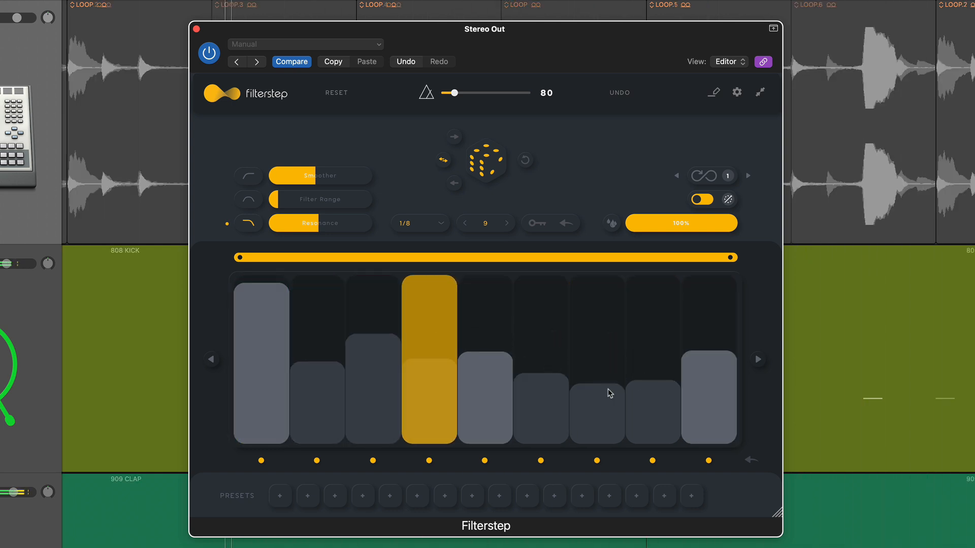
{"action": "left_click", "coordinate": [647, 396]}
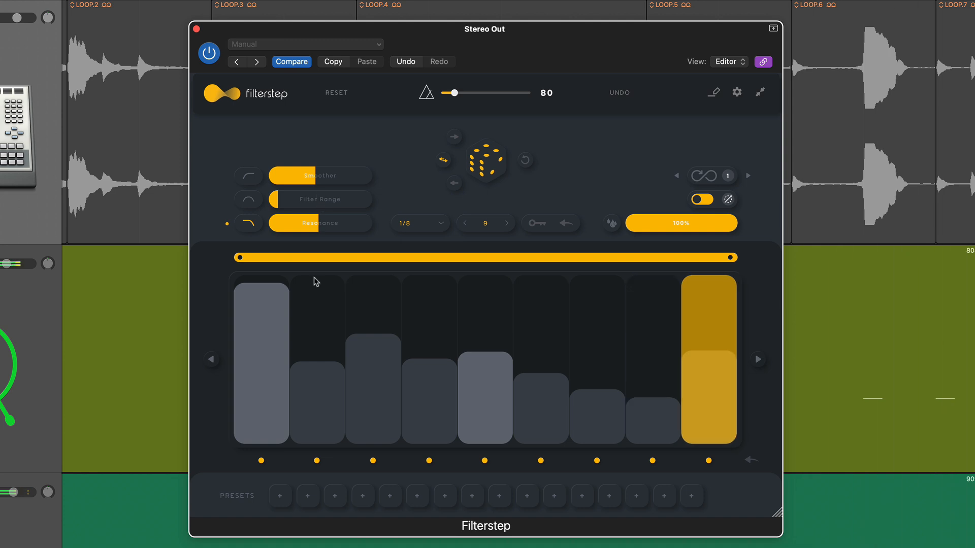
{"action": "left_click_drag", "start_coordinate": [296, 206], "coordinate": [309, 201]}
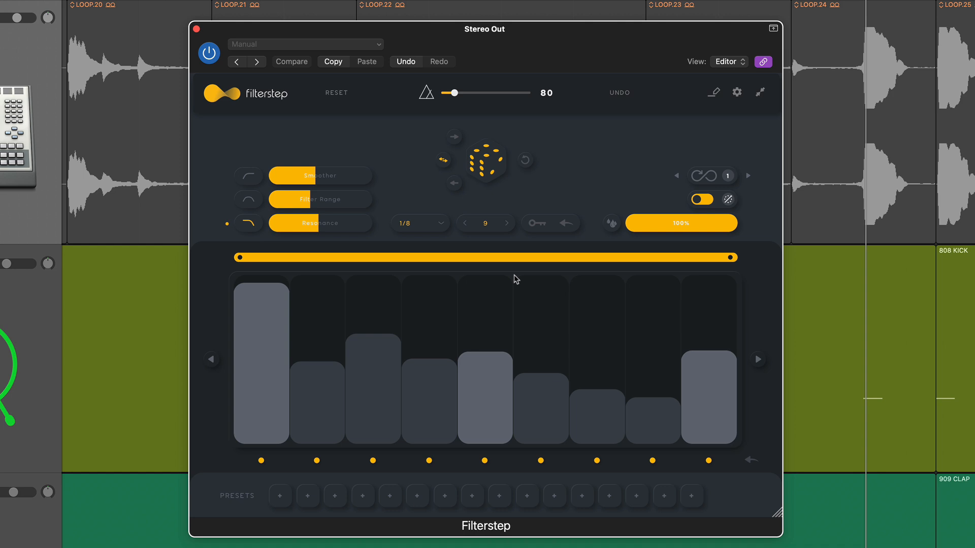
Store a randomized pattern as preset 3, and one made with infinite randomization switched on as preset 6.
{"action": "left_click", "coordinate": [487, 166]}
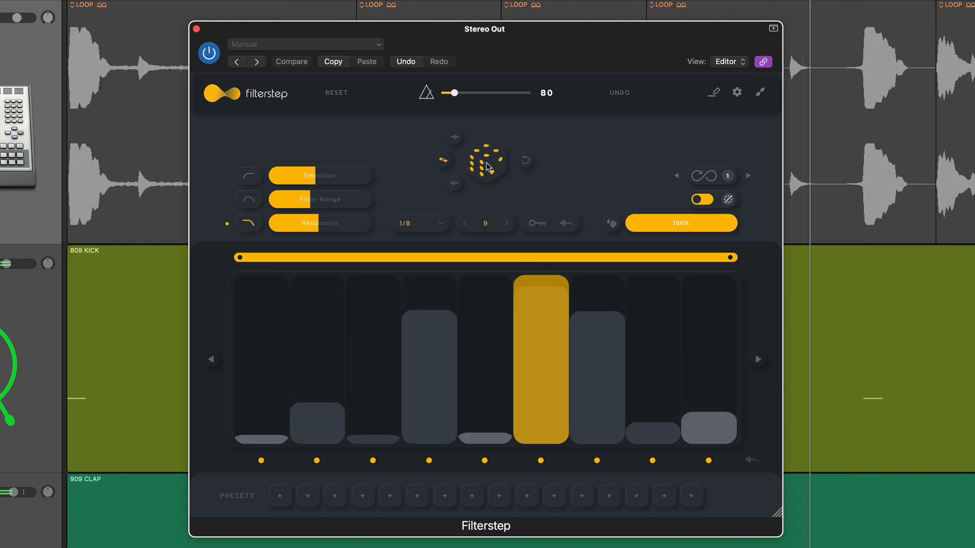
{"action": "left_click", "coordinate": [502, 179]}
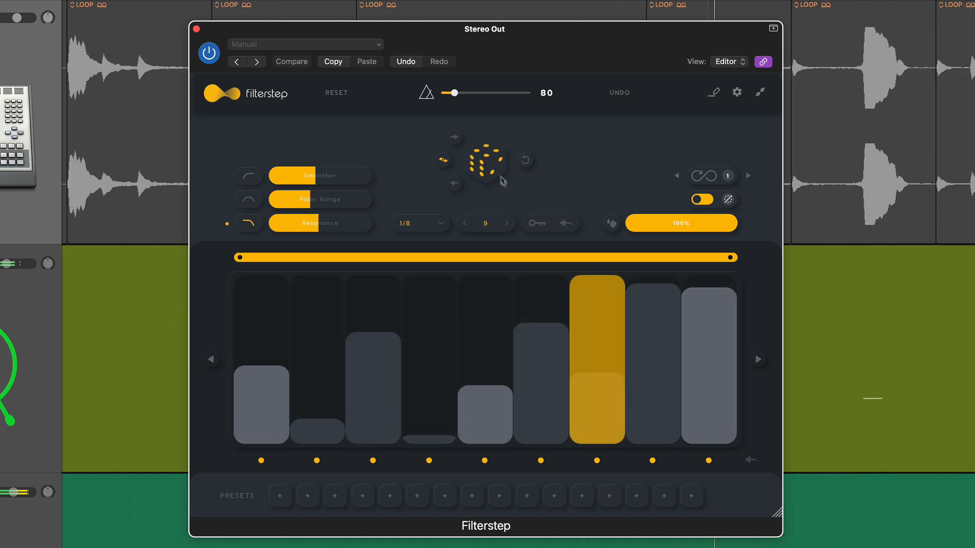
{"action": "left_click", "coordinate": [335, 496]}
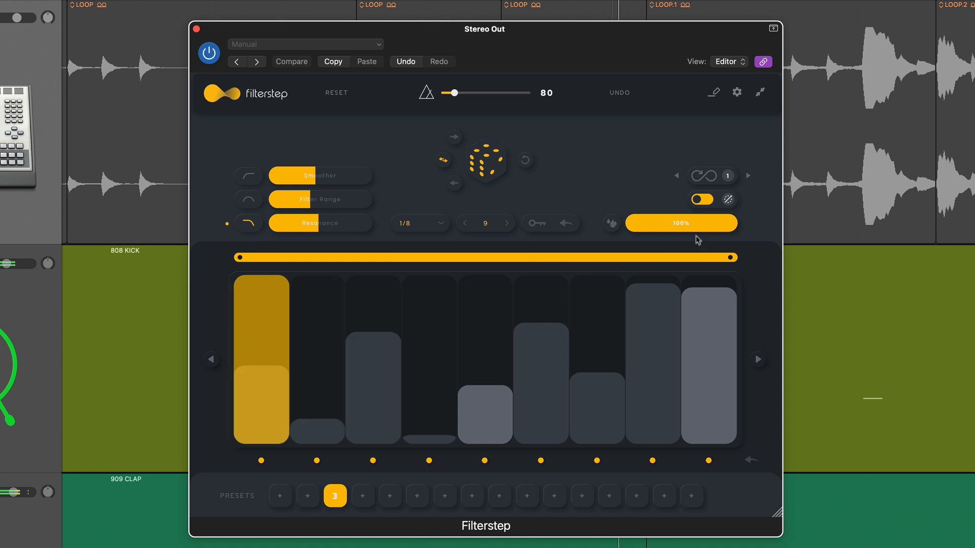
{"action": "left_click", "coordinate": [703, 176]}
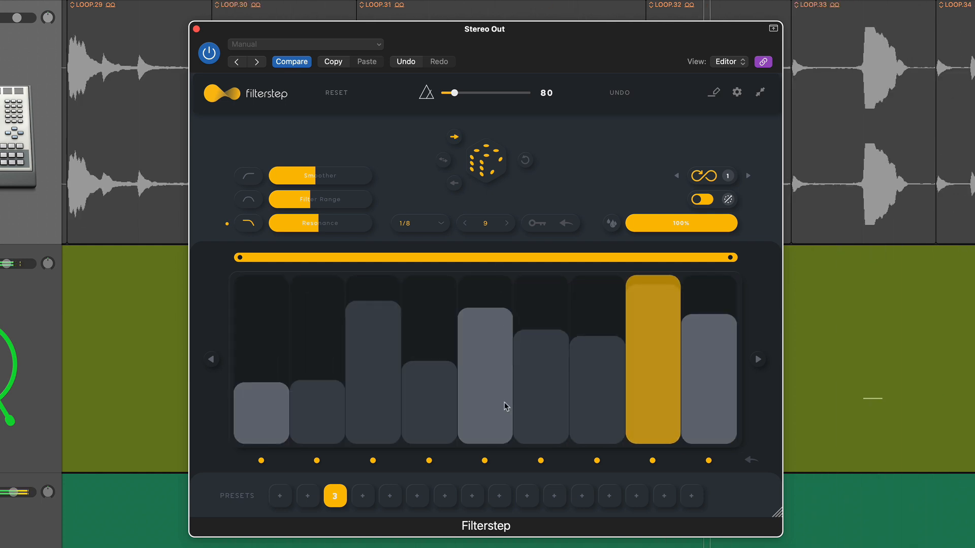
{"action": "left_click", "coordinate": [417, 496]}
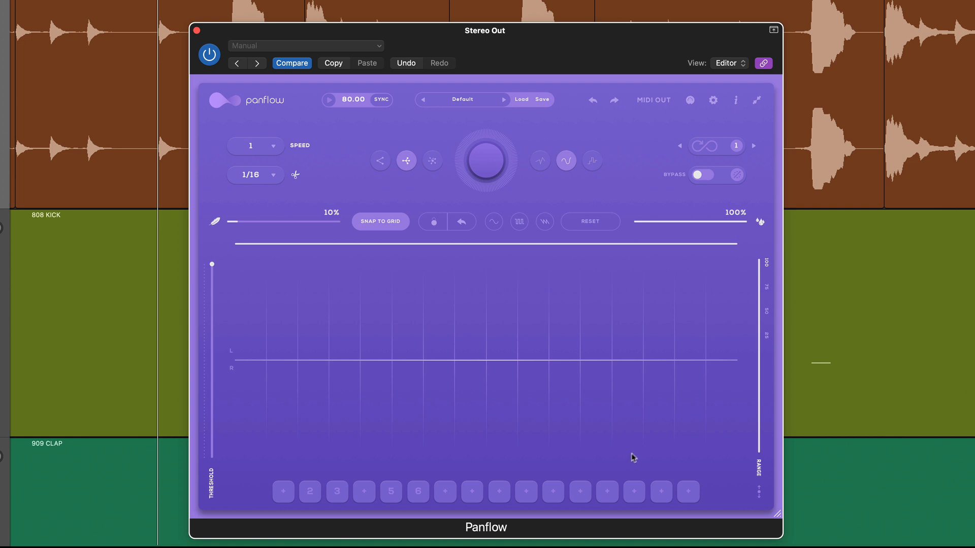
In Panflow on the Stereo Out, apply the sine shape and flatten the curve by narrowing the panning Range.
{"action": "left_click", "coordinate": [494, 222]}
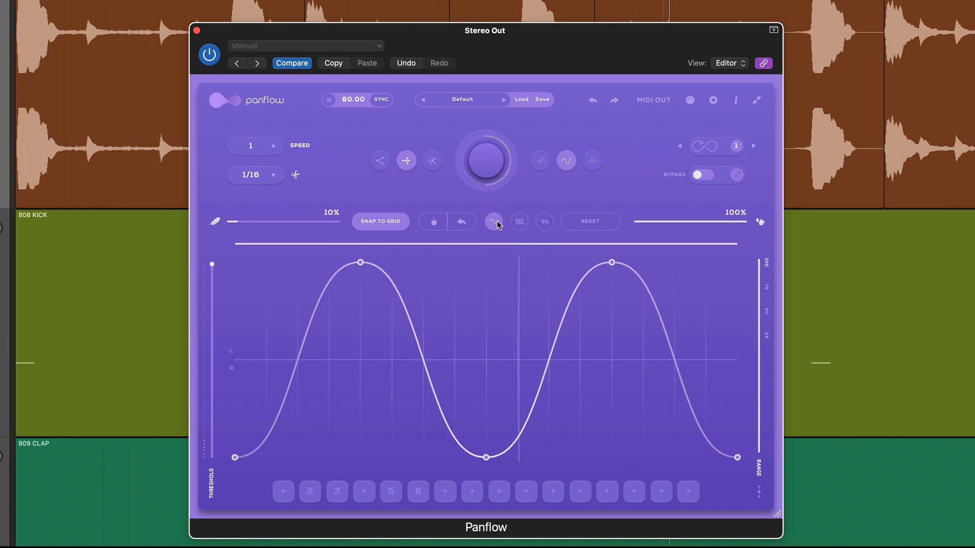
{"action": "mouse_move", "coordinate": [212, 264]}
{"action": "left_mouse_down"}
{"action": "mouse_move", "coordinate": [202, 357]}
{"action": "mouse_move", "coordinate": [204, 262]}
{"action": "left_mouse_up"}
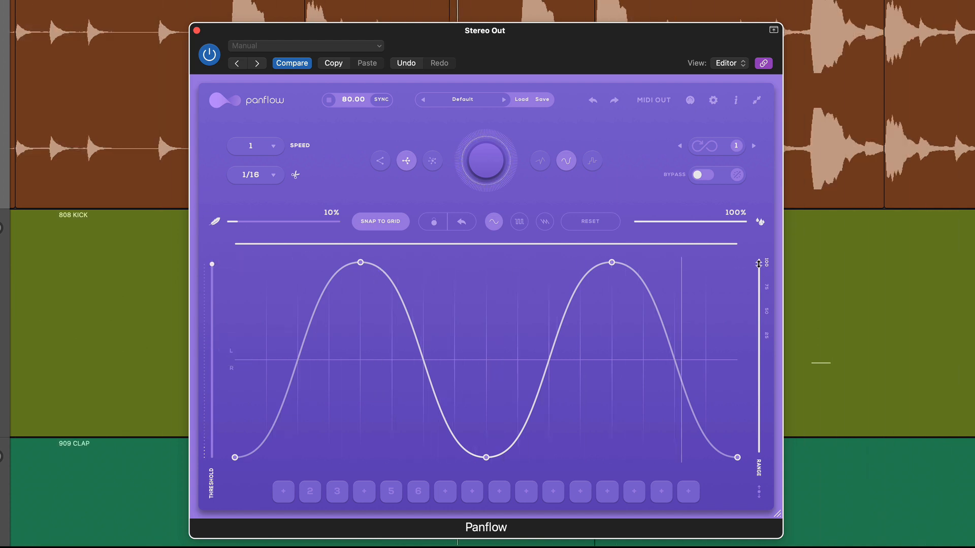
{"action": "left_click_drag", "start_coordinate": [758, 264], "coordinate": [759, 325]}
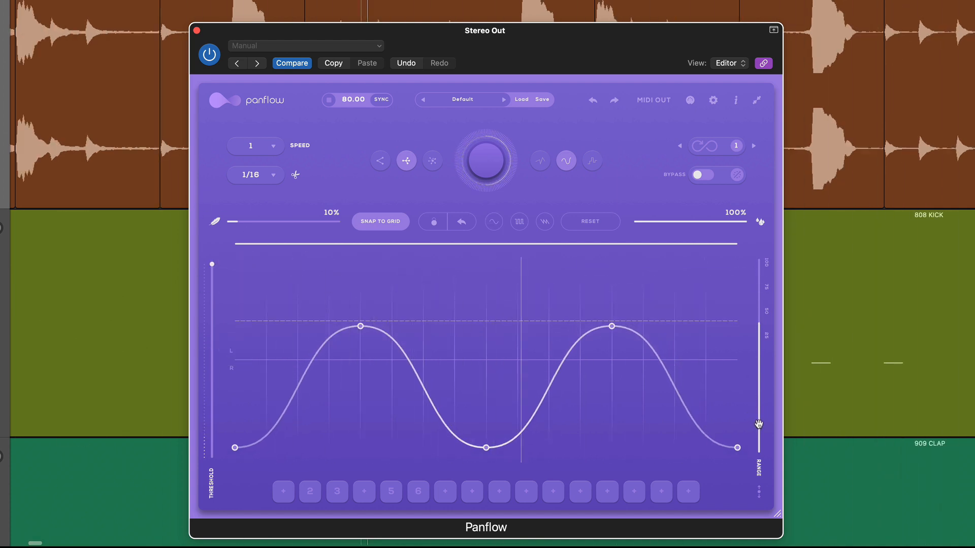
{"action": "left_click_drag", "start_coordinate": [759, 423], "coordinate": [759, 399]}
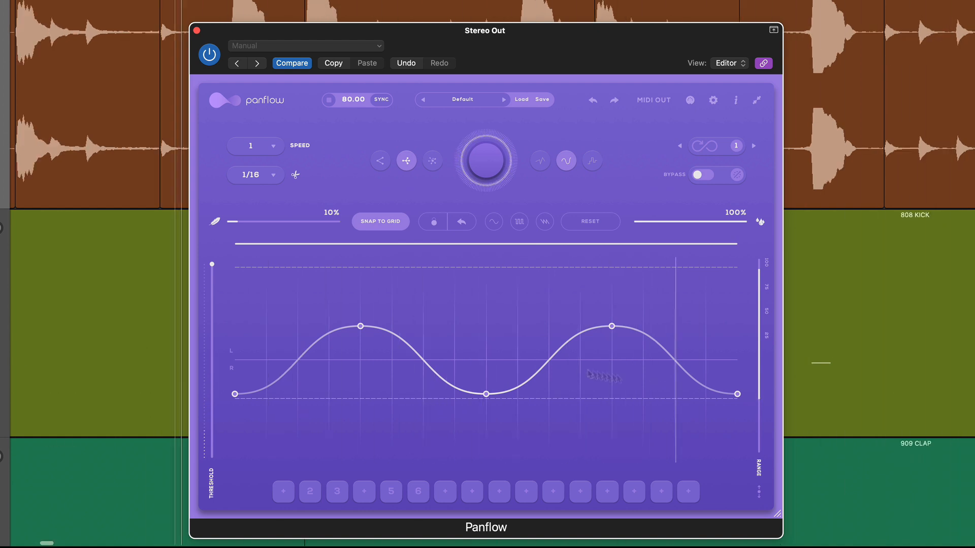
Add a curve point on each side of the middle dip and raise both above the centre line.
{"action": "left_click", "coordinate": [391, 342]}
{"action": "left_click_drag", "start_coordinate": [396, 345], "coordinate": [425, 321]}
{"action": "left_click_drag", "start_coordinate": [548, 355], "coordinate": [548, 318]}
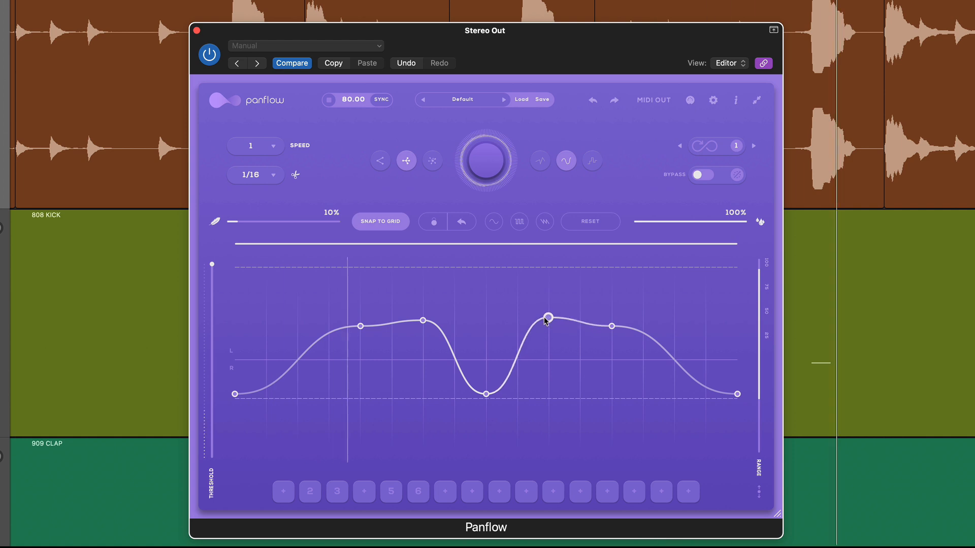
Turn off Snap to Grid, move the first peak earlier and higher, and increase the curve's smoothing.
{"action": "left_click", "coordinate": [379, 222]}
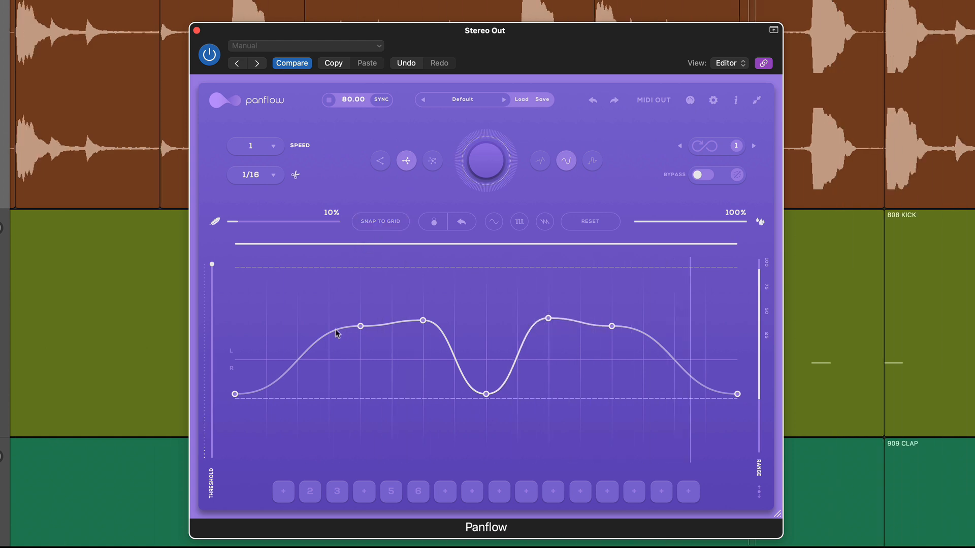
{"action": "left_click_drag", "start_coordinate": [360, 325], "coordinate": [296, 298]}
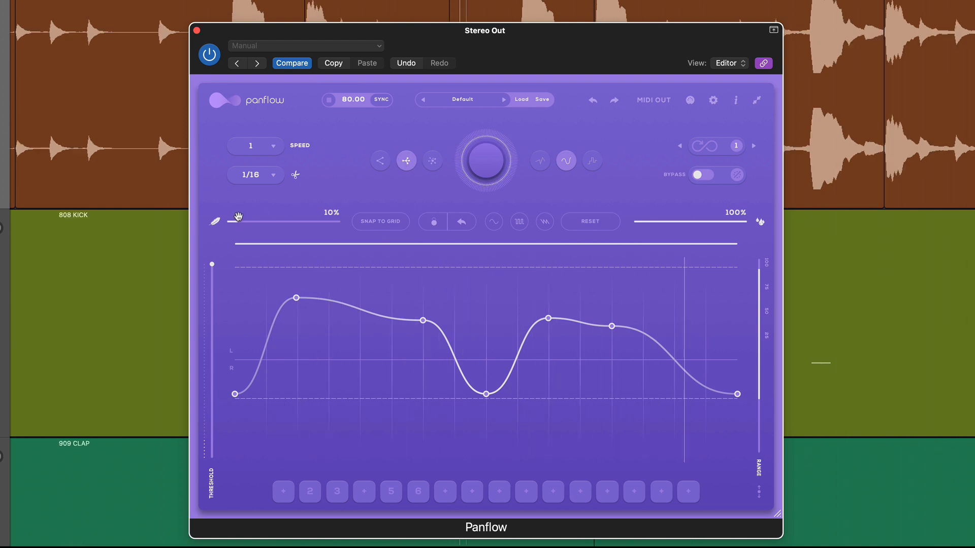
{"action": "left_click_drag", "start_coordinate": [267, 224], "coordinate": [327, 227]}
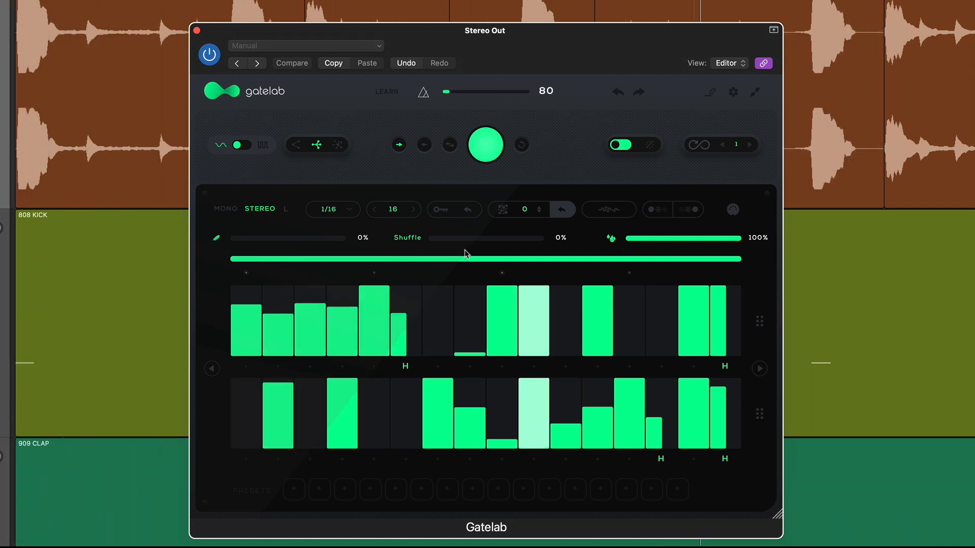
In Gatelab on the Stereo Out, switch the sequencer to Mono and set the Shuffle to 10%.
{"action": "left_click", "coordinate": [228, 210]}
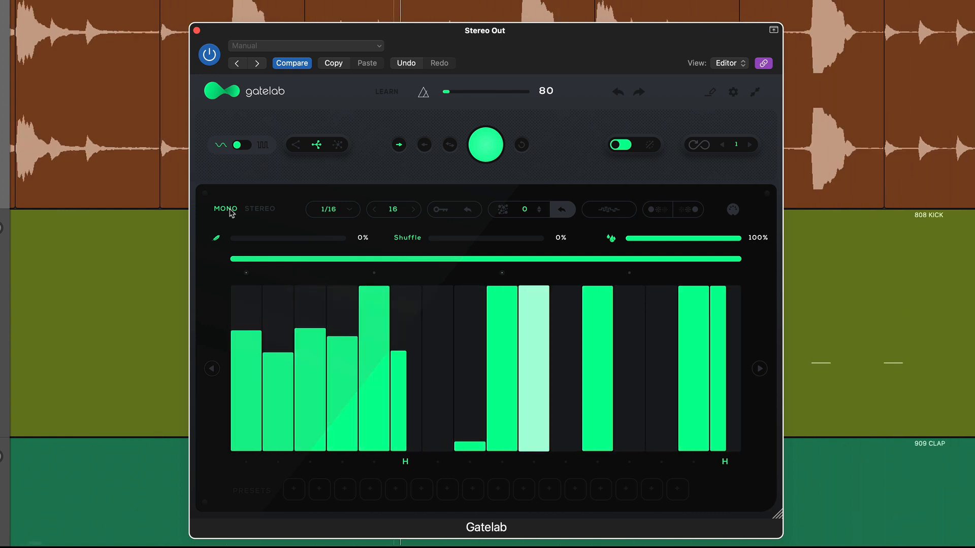
{"action": "mouse_move", "coordinate": [432, 238]}
{"action": "left_mouse_down"}
{"action": "mouse_move", "coordinate": [502, 244]}
{"action": "mouse_move", "coordinate": [435, 240]}
{"action": "left_mouse_up"}
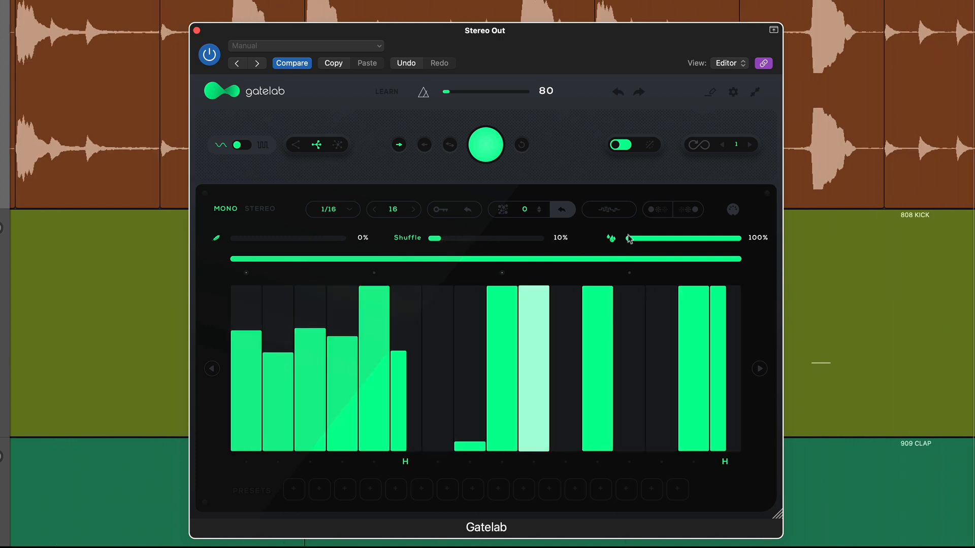
Apply the five-bar gate pattern from the shape library, and replace it with the curve-and-bars pattern in the fourth row.
{"action": "left_click", "coordinate": [618, 212]}
{"action": "left_click", "coordinate": [536, 315]}
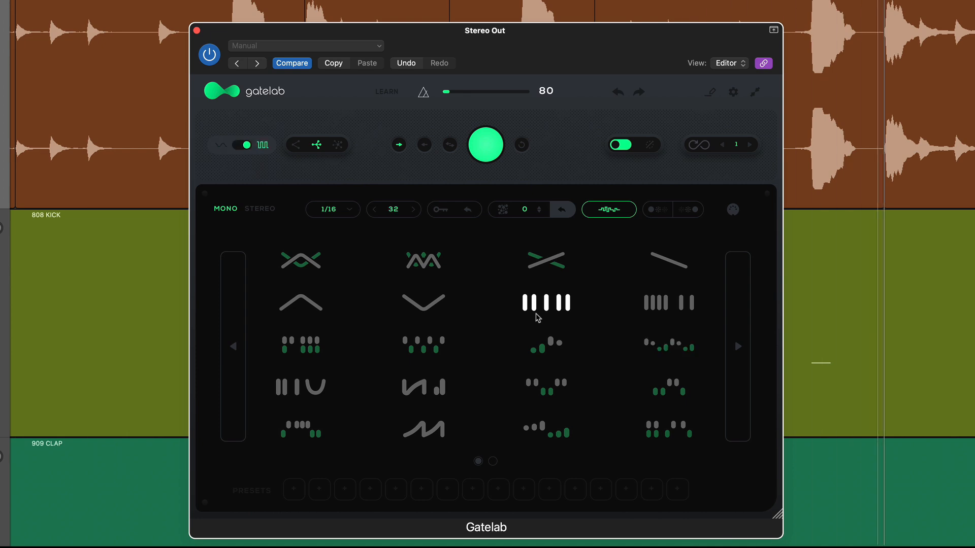
{"action": "left_click", "coordinate": [609, 213]}
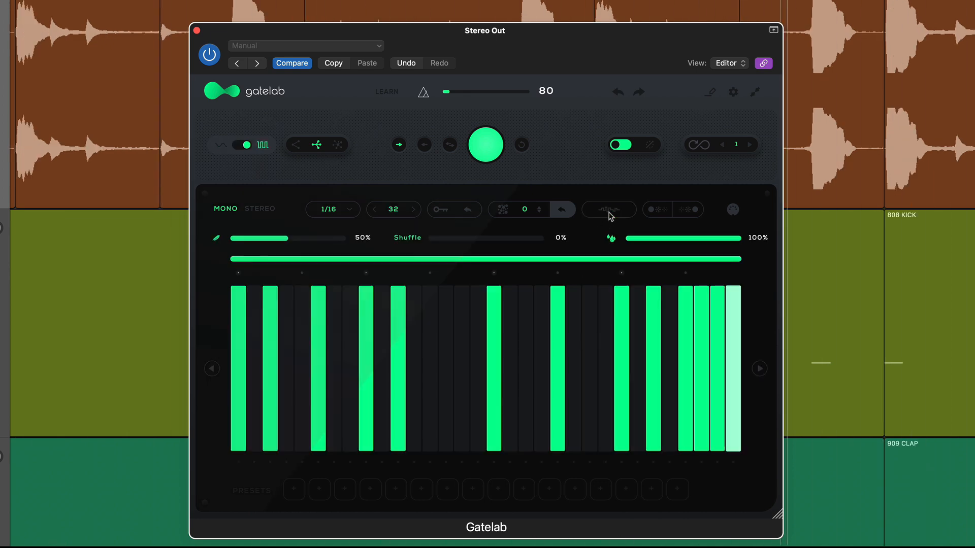
{"action": "left_click", "coordinate": [609, 213]}
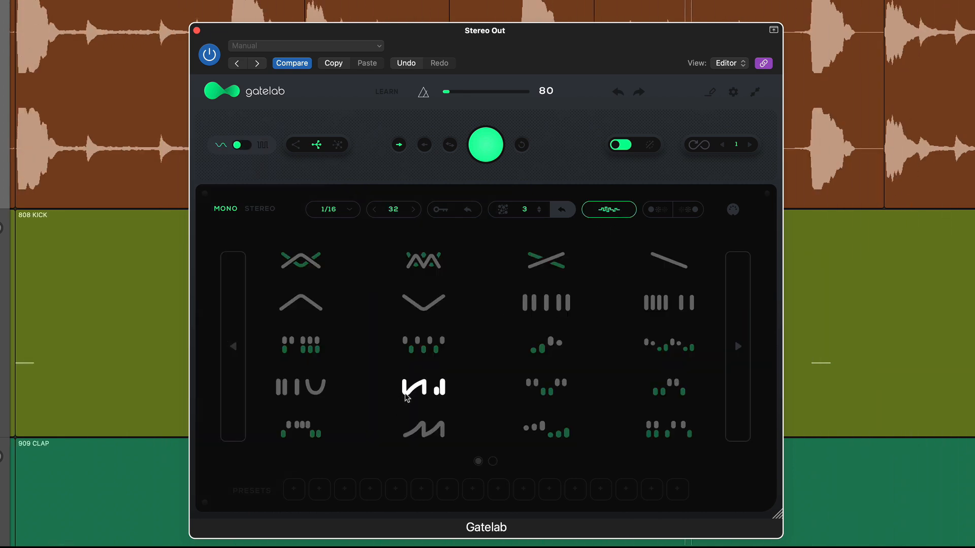
{"action": "left_click", "coordinate": [609, 211]}
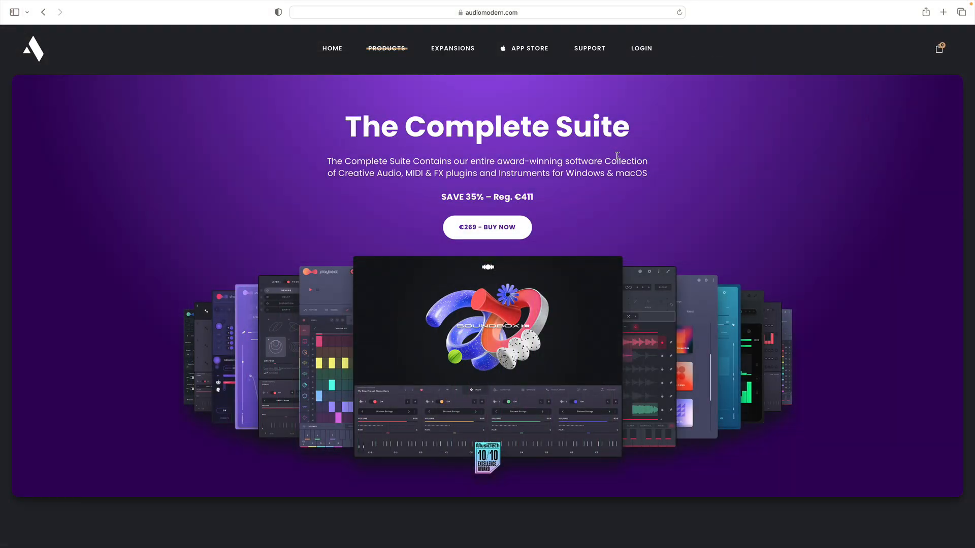
On audiomodern.com in the browser, view the Freezr product page and the Loopmix product page.
{"action": "mouse_move", "coordinate": [383, 50]}
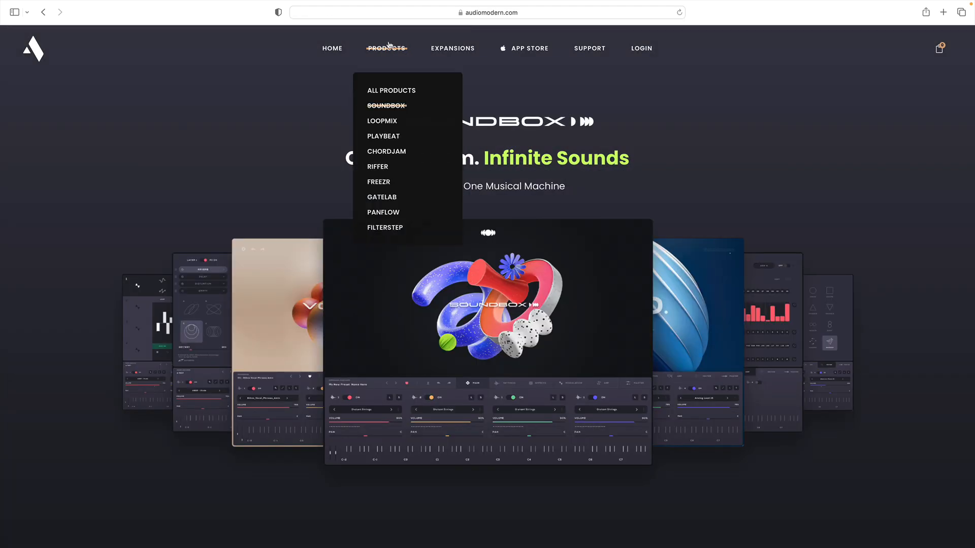
{"action": "left_click", "coordinate": [384, 183]}
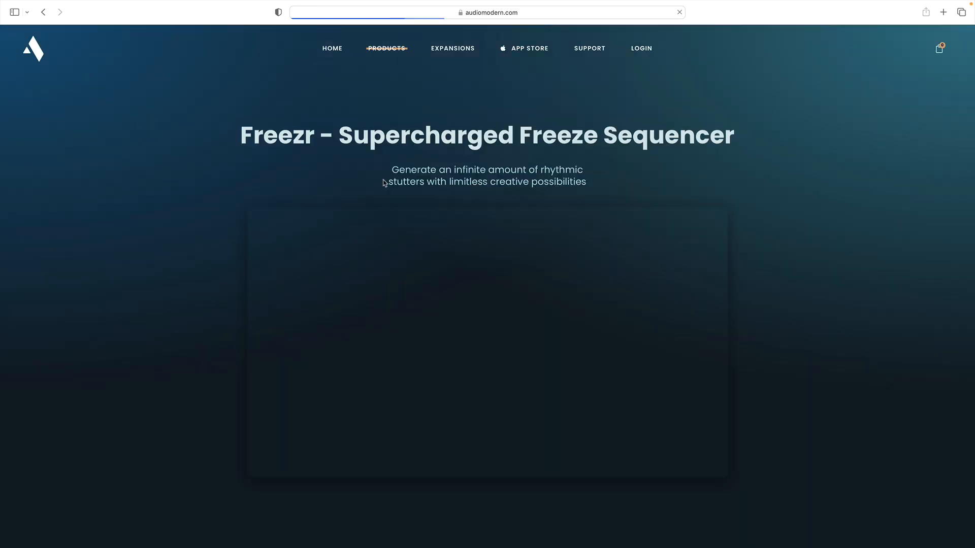
{"action": "mouse_move", "coordinate": [389, 50]}
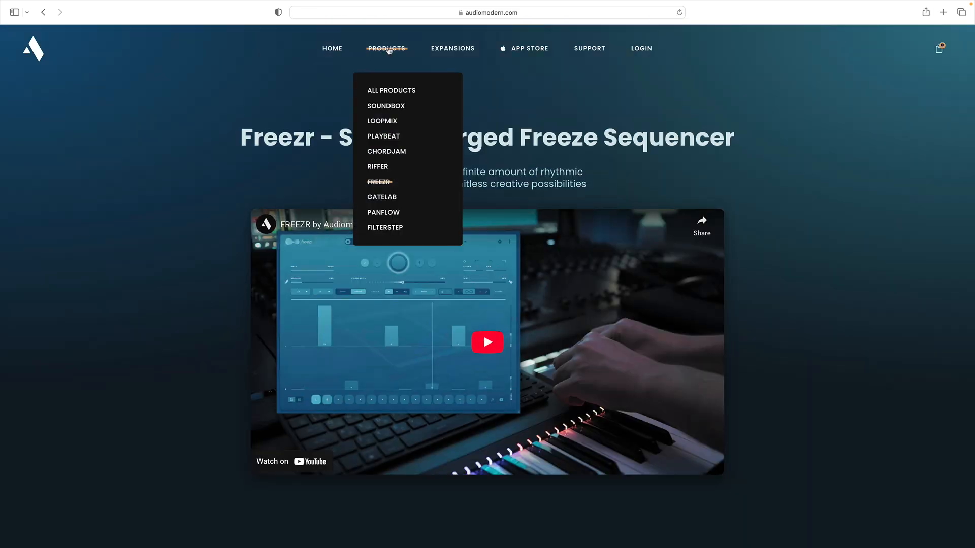
{"action": "left_click", "coordinate": [387, 122]}
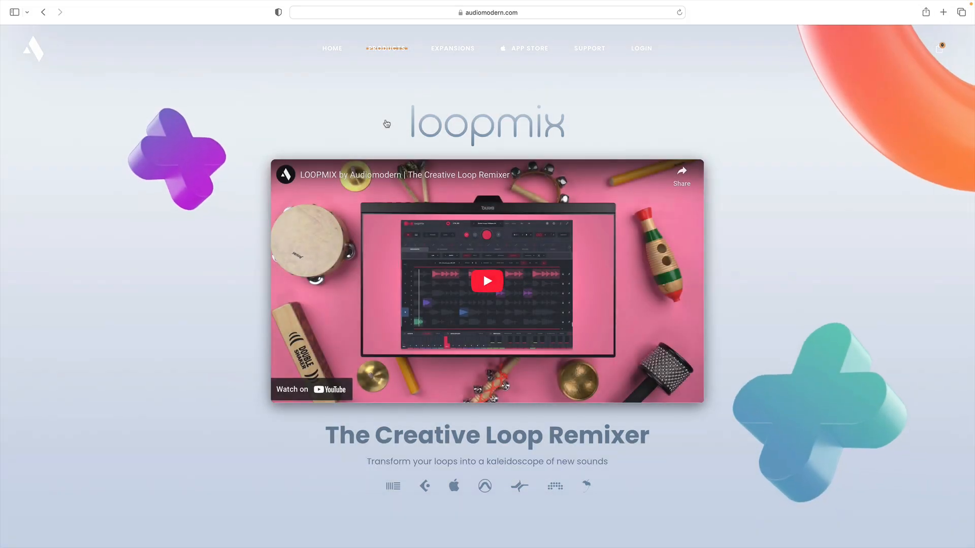